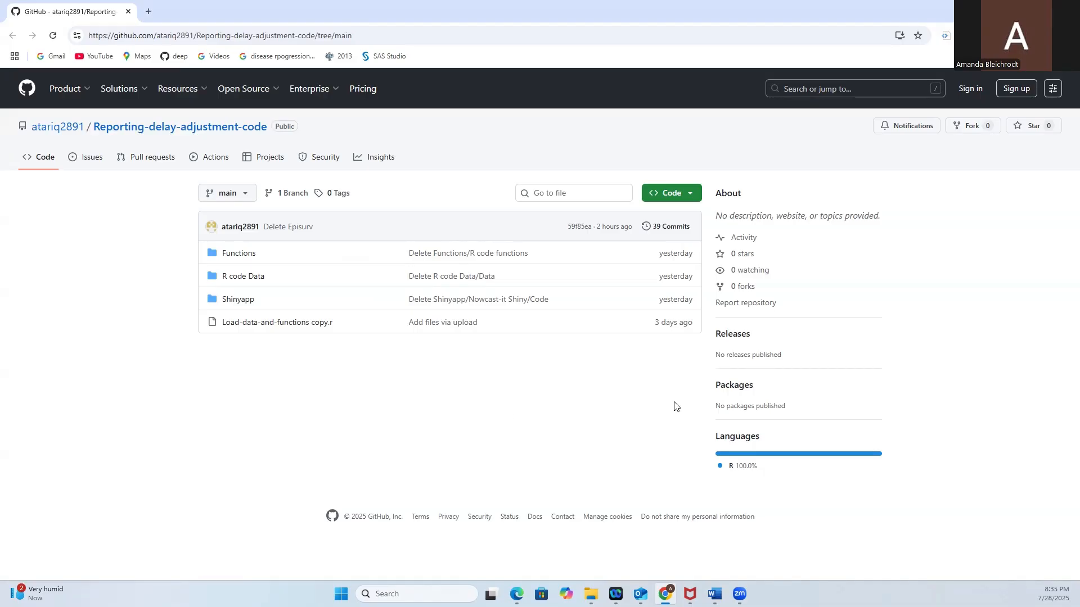
# Download the Reporting-delay-adjustment-code repository as a ZIP and show the Downloads folder in File Explorer with a wider Name column.
pyautogui.click(666, 193)
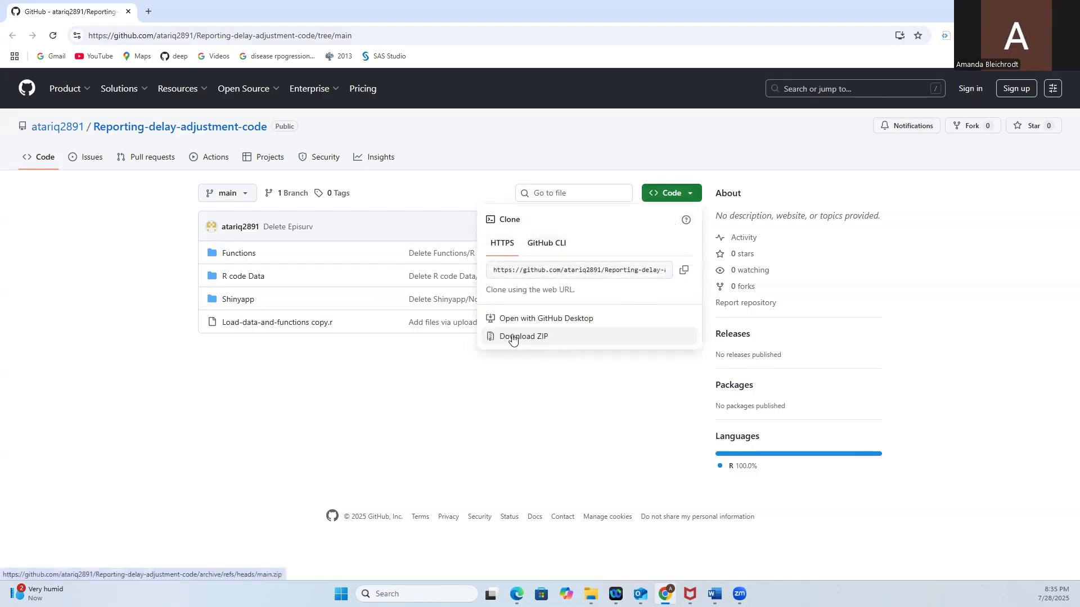
pyautogui.click(539, 337)
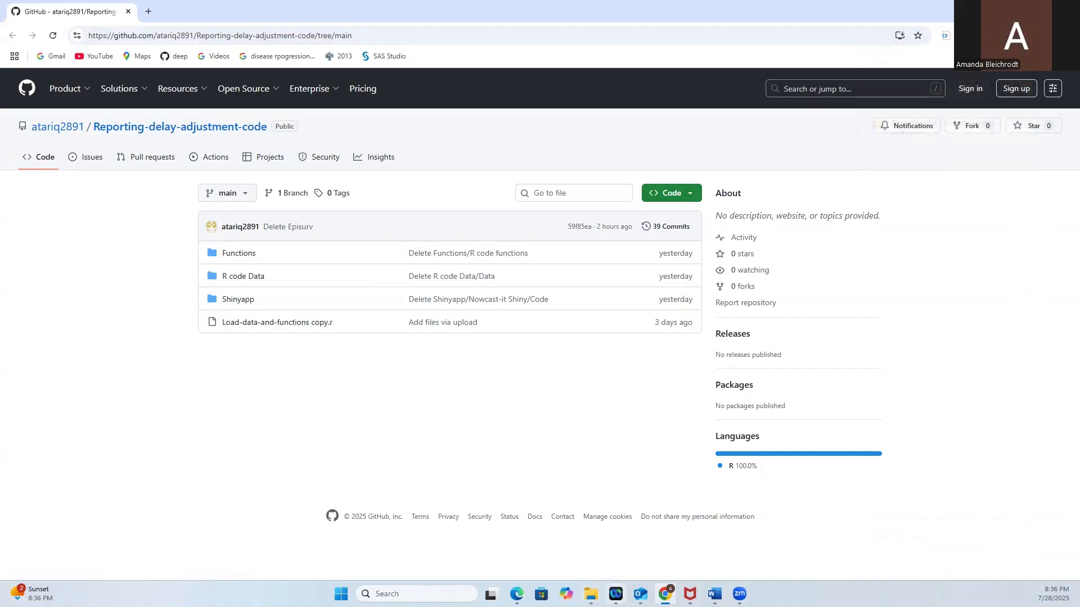
pyautogui.click(590, 594)
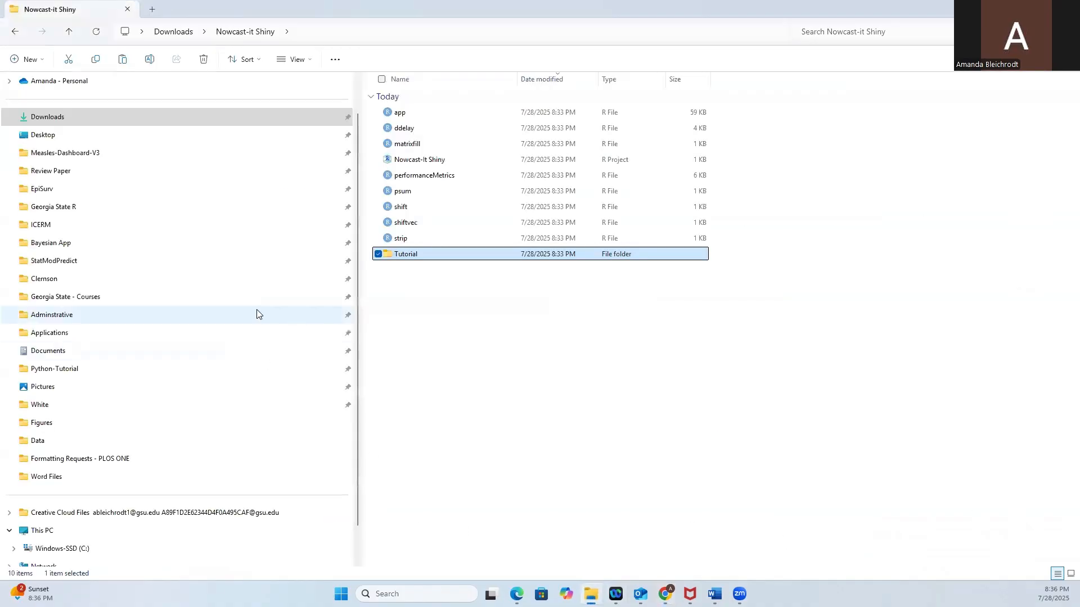
pyautogui.click(94, 122)
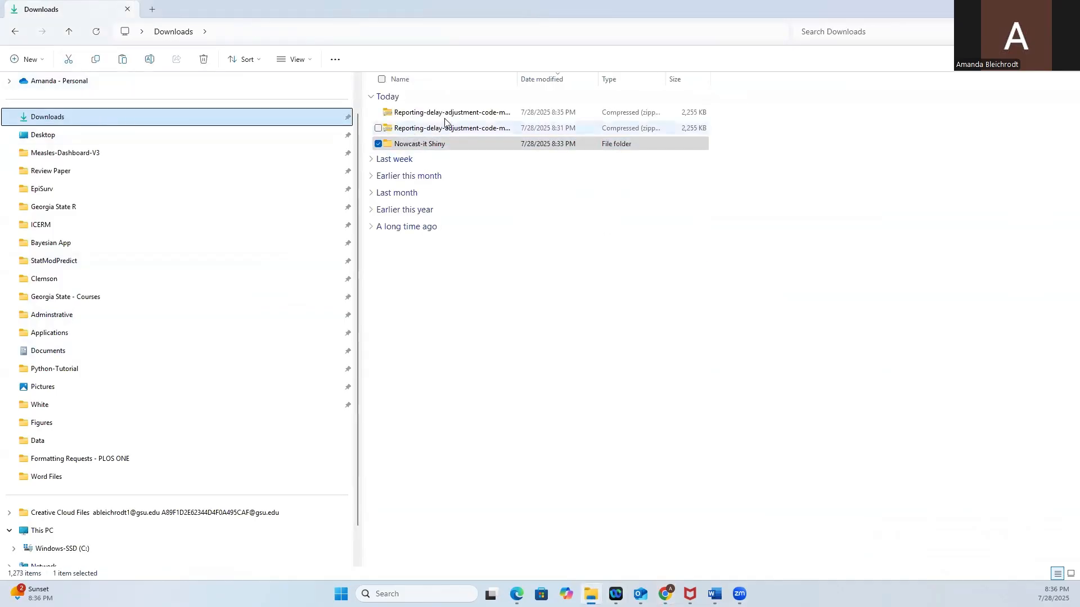
pyautogui.moveTo(518, 79); pyautogui.dragTo(731, 80)
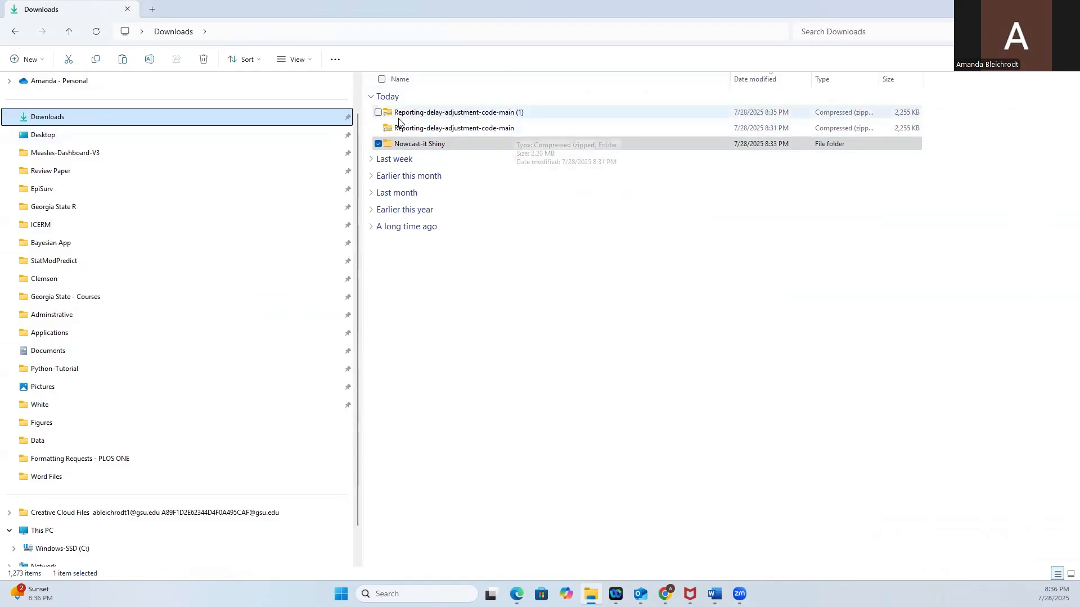
# Browse the Reporting-delay-adjustment-code-main archive to the Nowcast-it Shiny folder inside Shinyapp, examine its files, and return to Shinyapp.
pyautogui.doubleClick(504, 128)
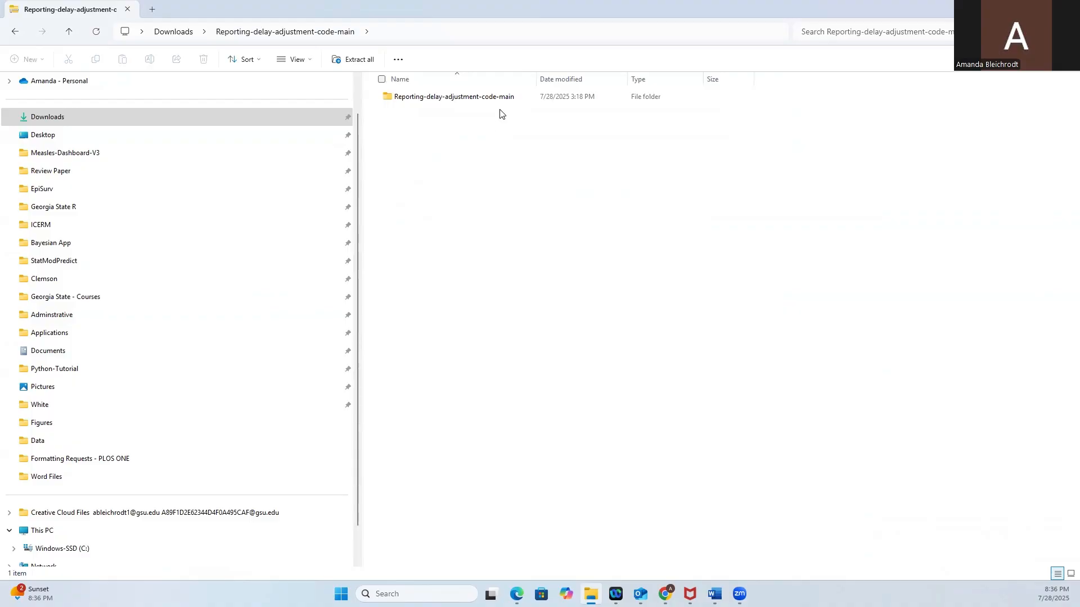
pyautogui.doubleClick(498, 98)
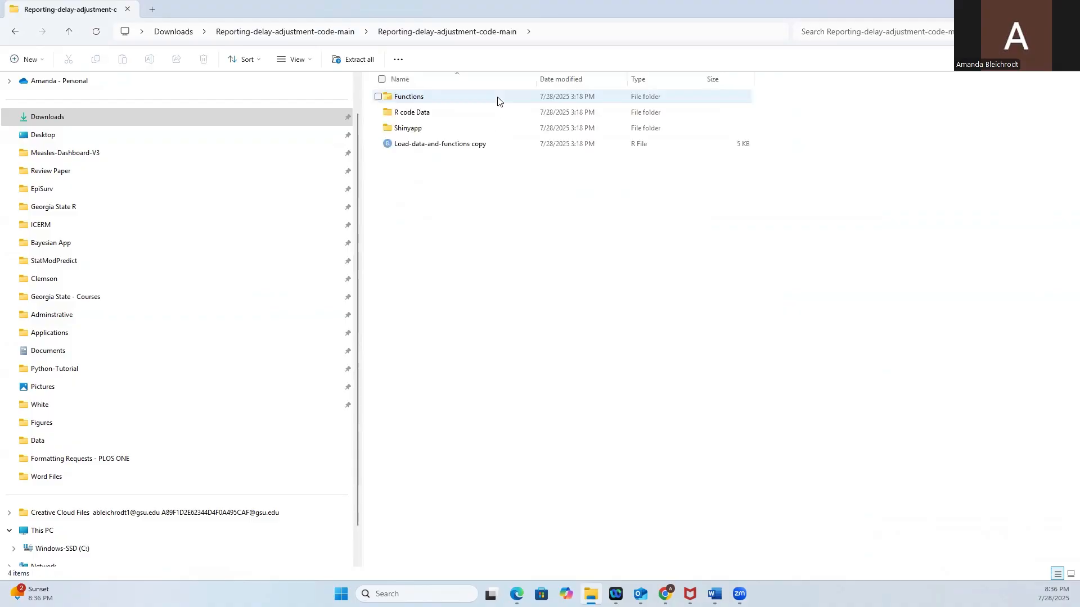
pyautogui.doubleClick(442, 135)
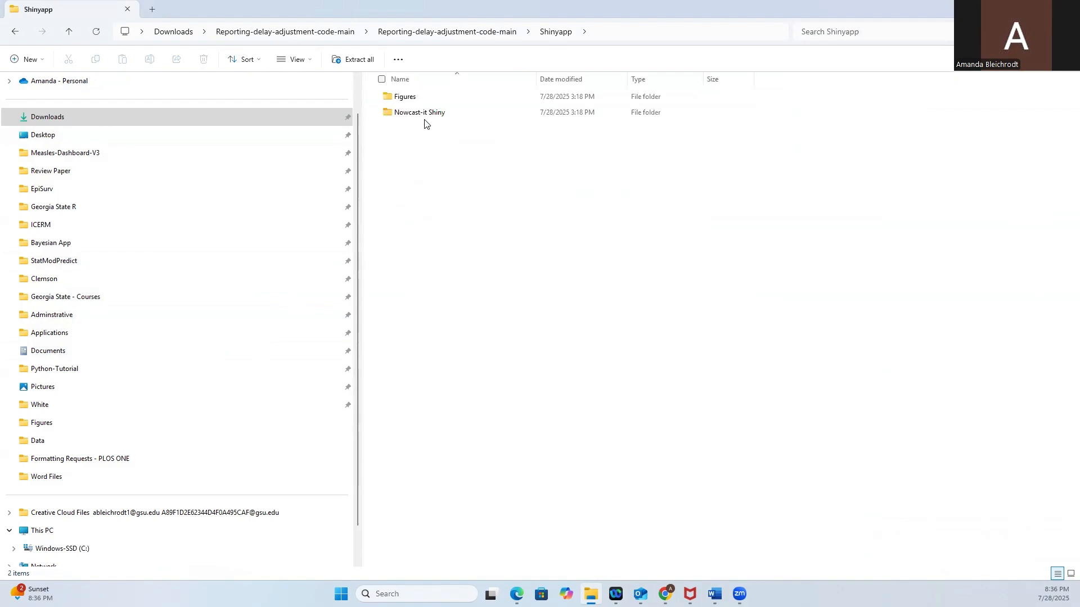
pyautogui.doubleClick(460, 114)
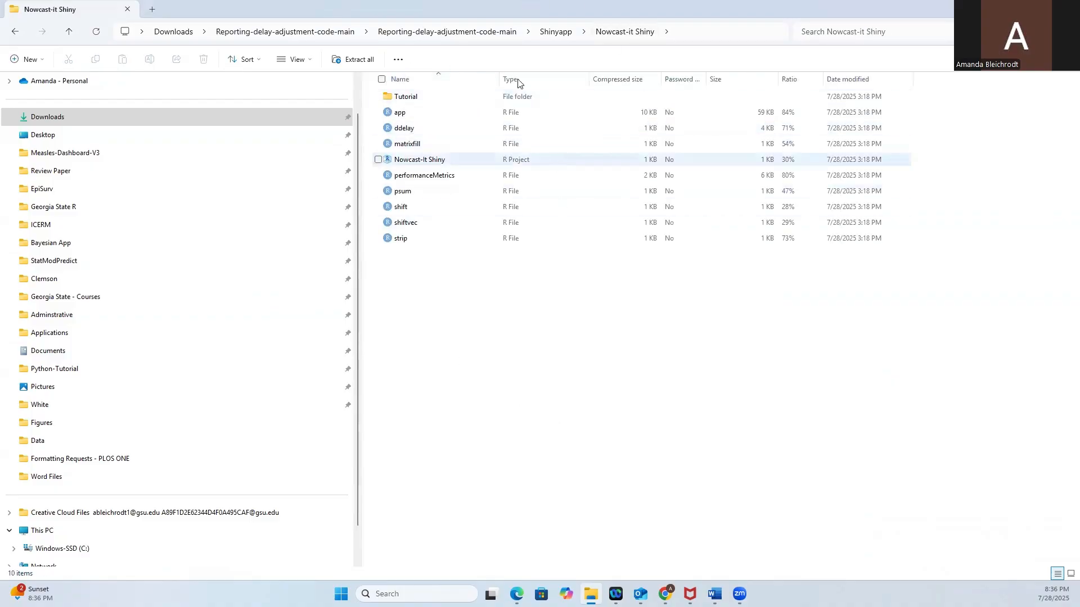
pyautogui.click(549, 33)
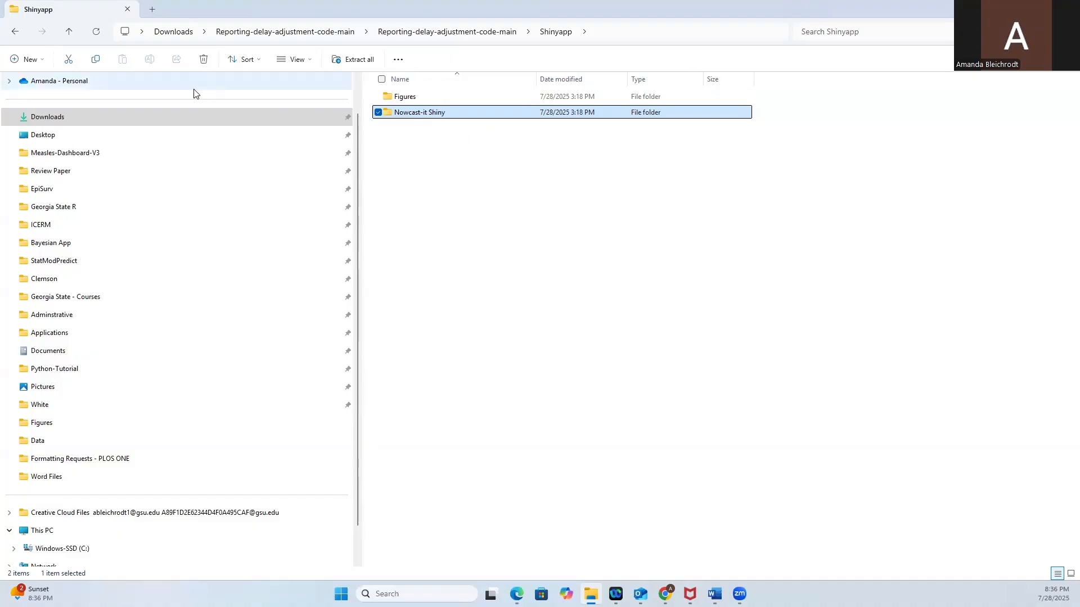
# Return to Downloads and open the extracted Nowcast-it Shiny folder.
pyautogui.click(185, 119)
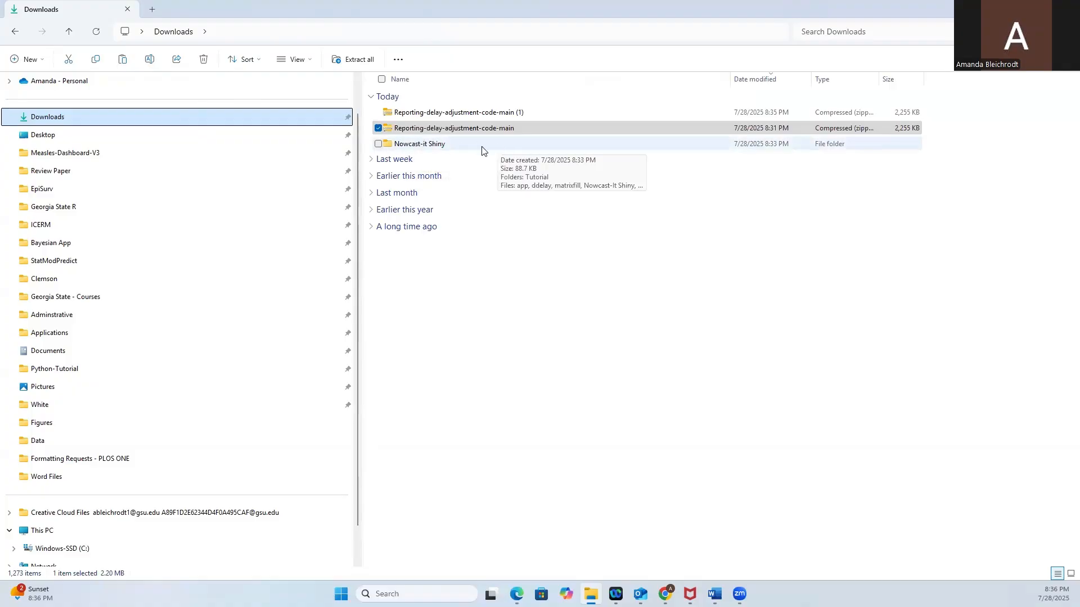
pyautogui.click(434, 144)
pyautogui.click(434, 144)
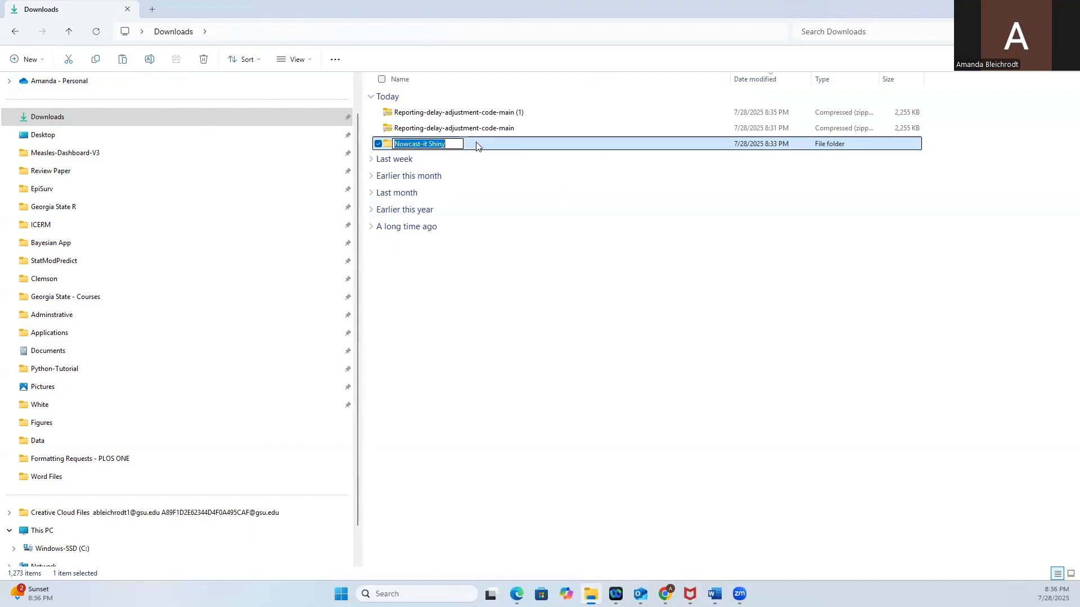
pyautogui.click(477, 145)
pyautogui.click(476, 146)
pyautogui.click(480, 147)
pyautogui.click(478, 146)
pyautogui.doubleClick(477, 147)
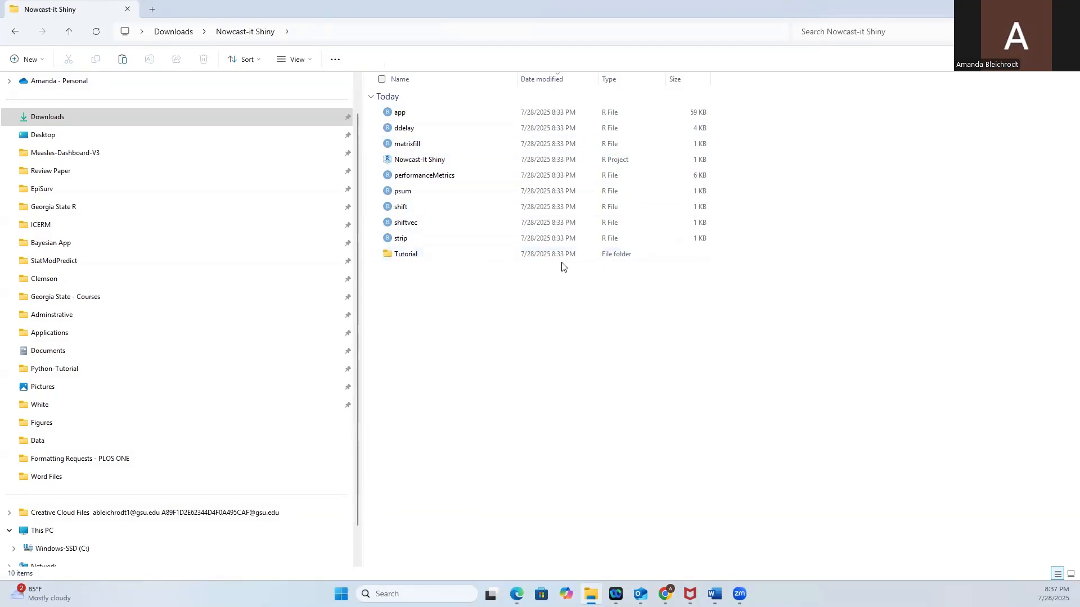
# Open the March_3_2019 text file from the Tutorial folder in a maximized Notepad window.
pyautogui.doubleClick(441, 253)
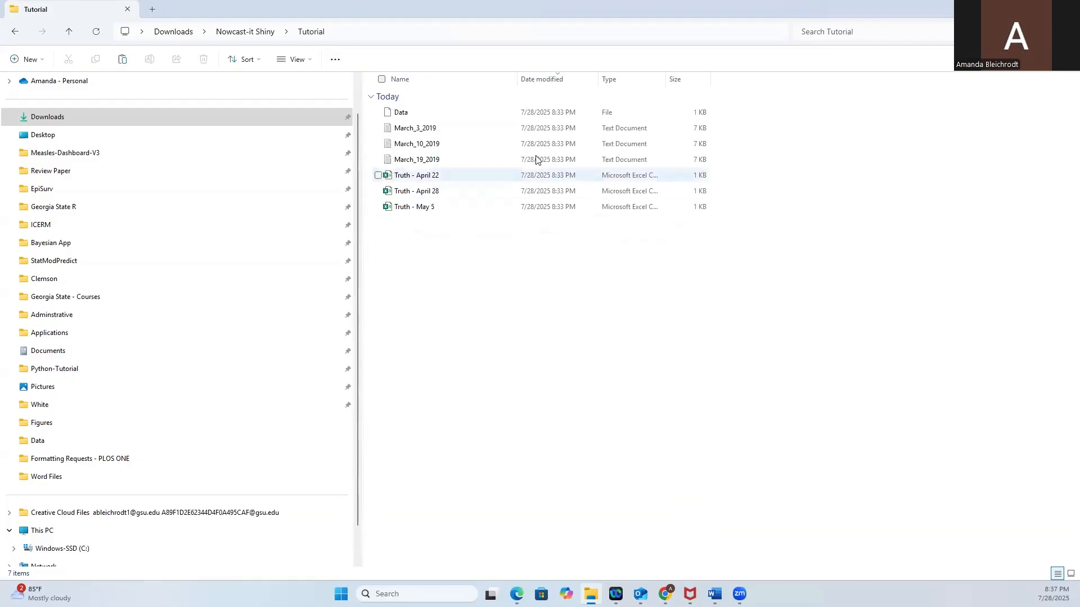
pyautogui.doubleClick(466, 134)
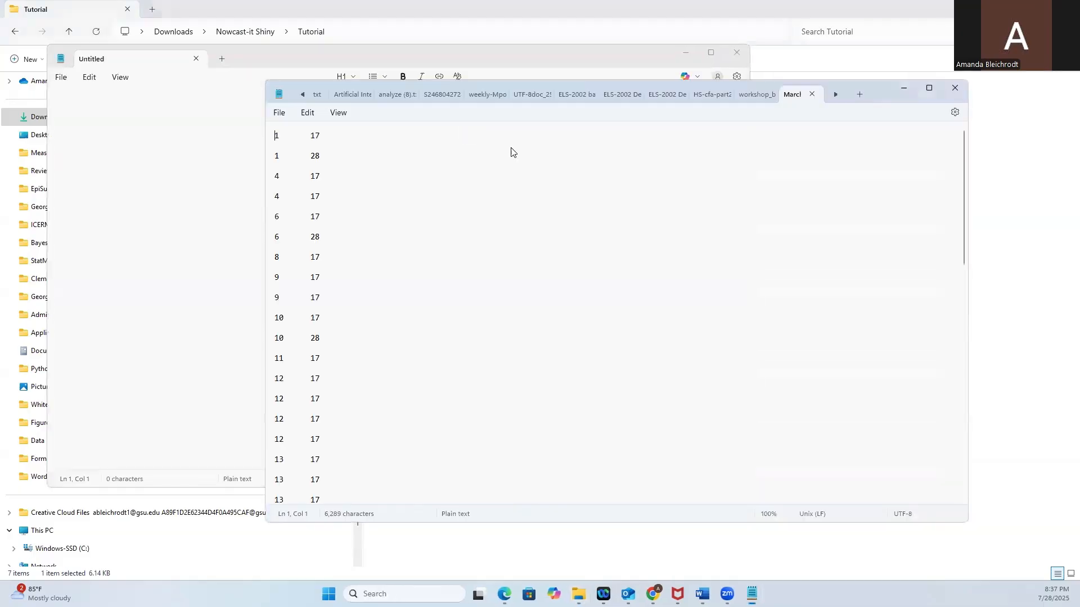
pyautogui.click(927, 88)
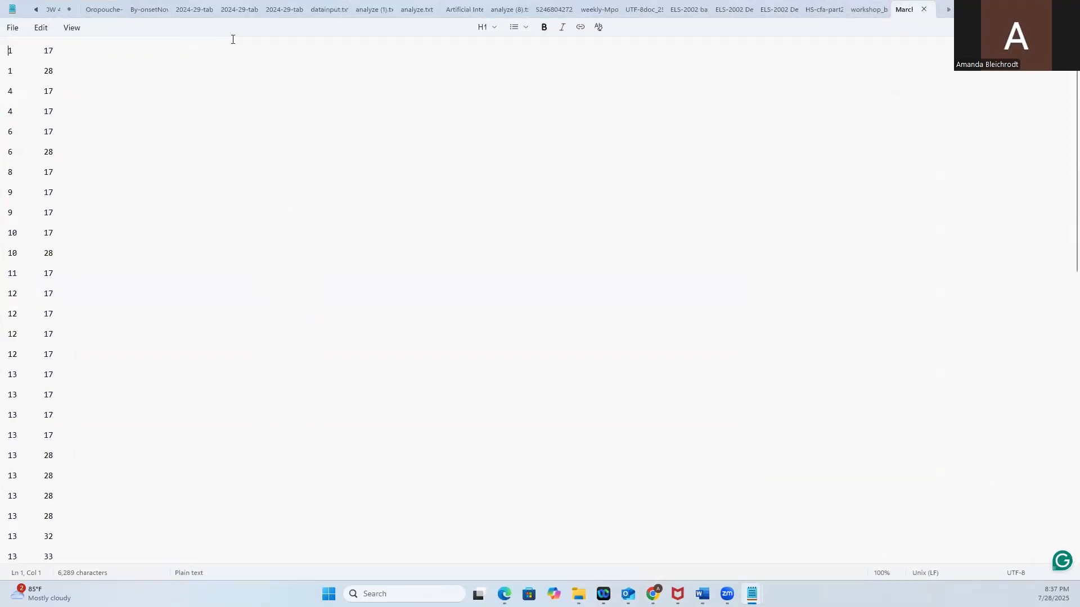
# Examine the data format by highlighting each column's value in the first row, then the whole row.
pyautogui.click(74, 46)
pyautogui.press('Up')
pyautogui.moveTo(16, 51); pyautogui.dragTo(7, 51)
pyautogui.moveTo(36, 50); pyautogui.dragTo(63, 51)
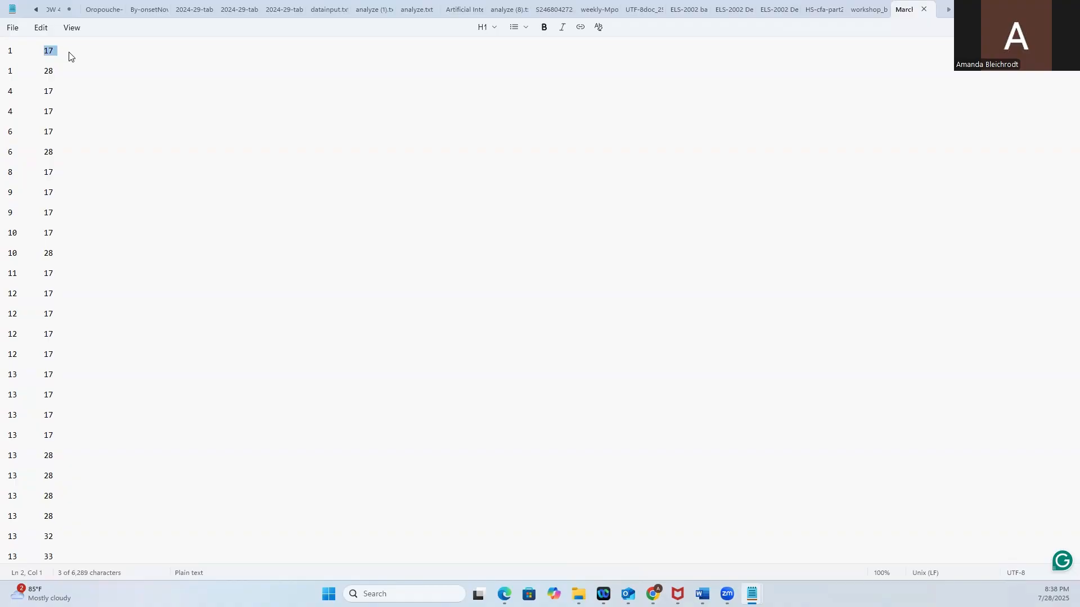
pyautogui.moveTo(7, 51); pyautogui.dragTo(148, 57)
pyautogui.click(80, 59)
# Switch back to File Explorer and open the Nowcast-It Shiny R project from the Nowcast-it Shiny folder in RStudio.
pyautogui.click(585, 541)
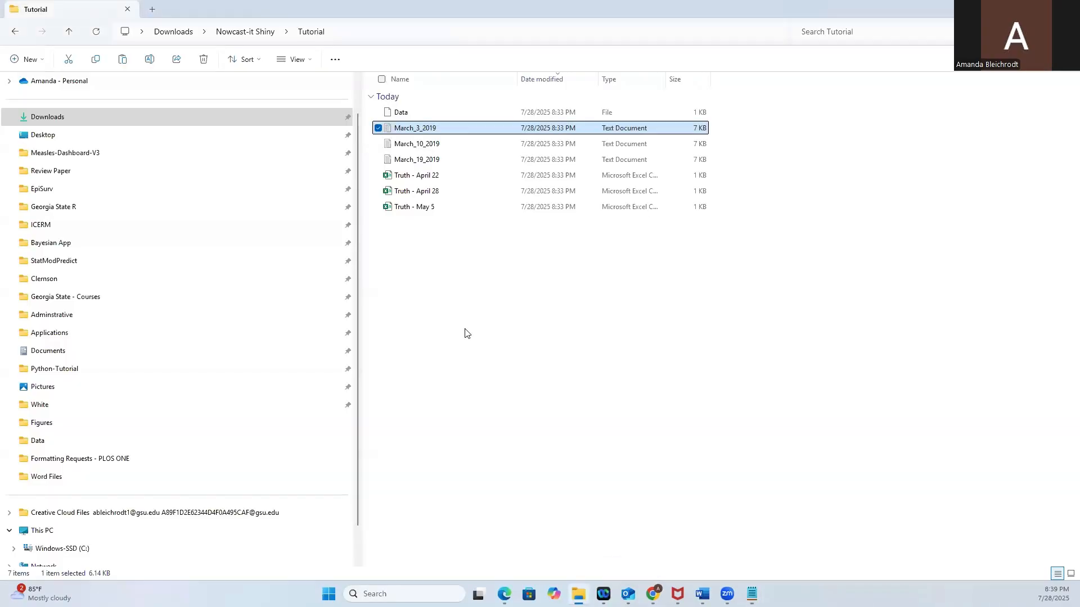
pyautogui.click(264, 32)
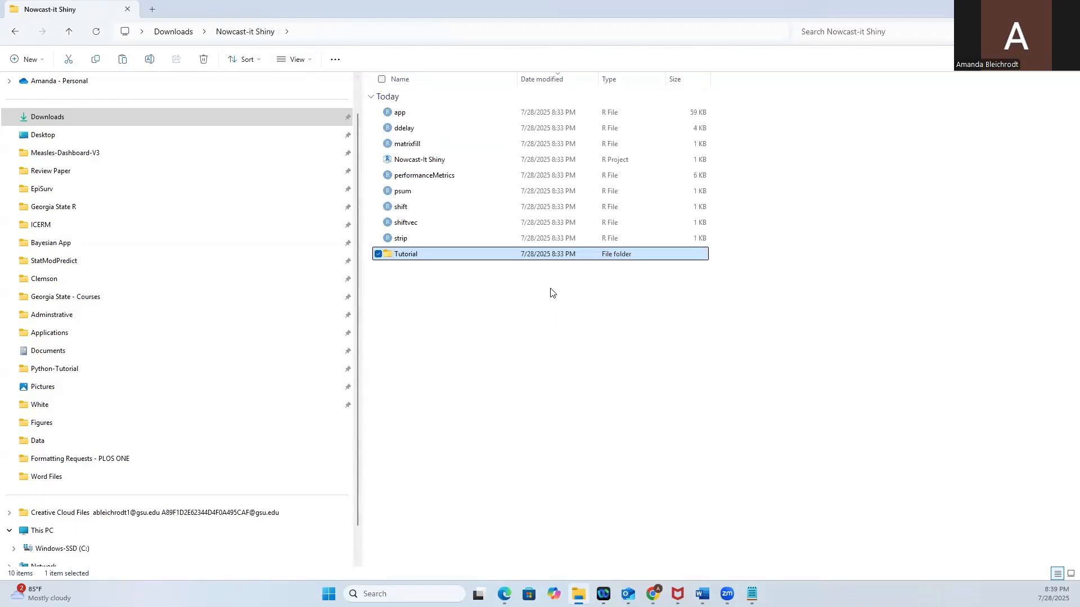
pyautogui.click(409, 160)
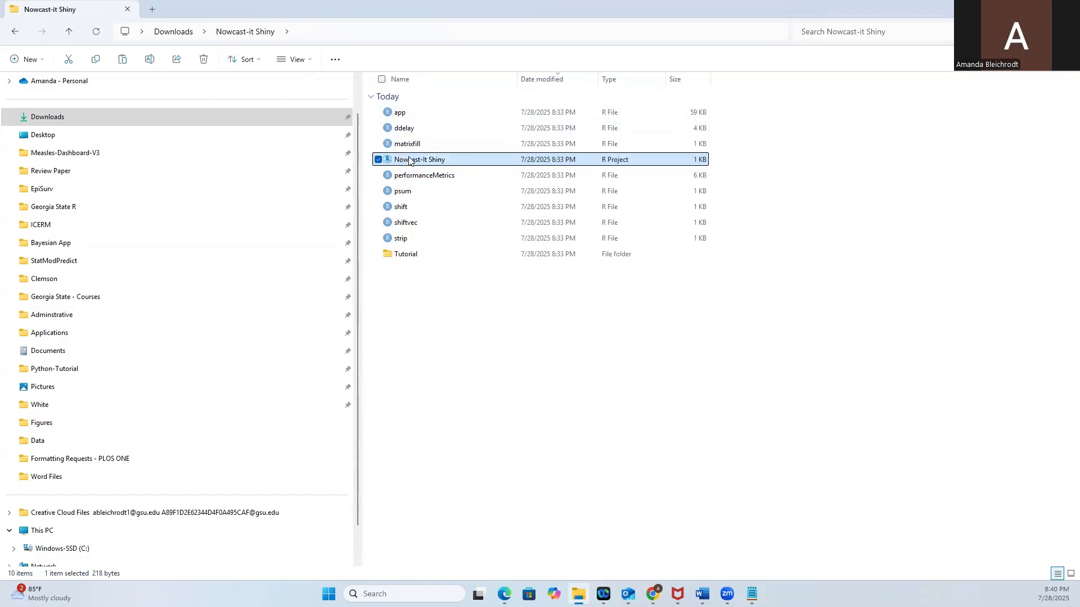
pyautogui.doubleClick(409, 161)
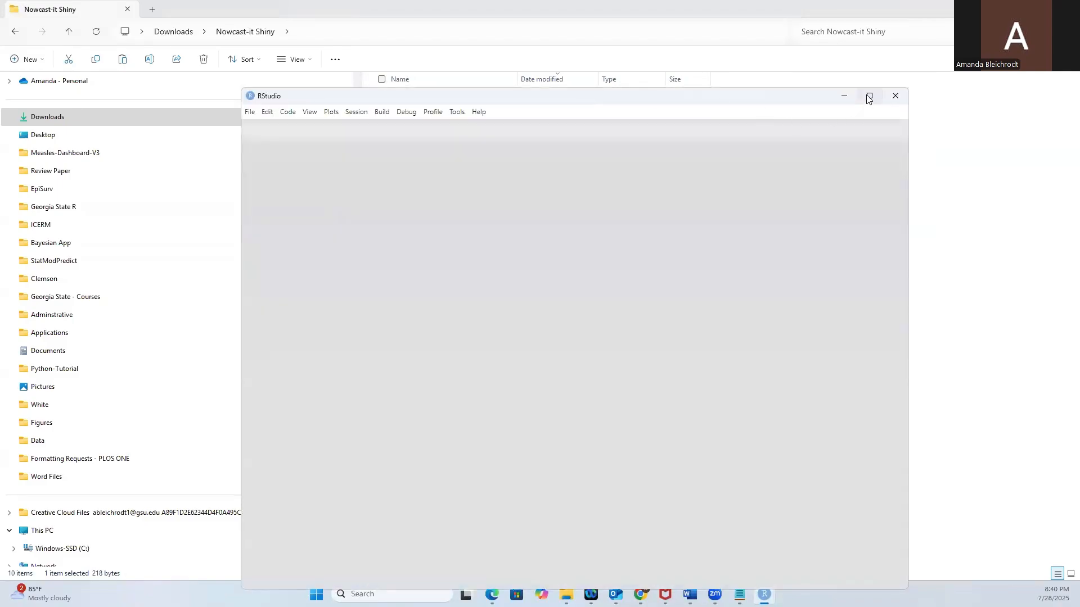
pyautogui.click(870, 95)
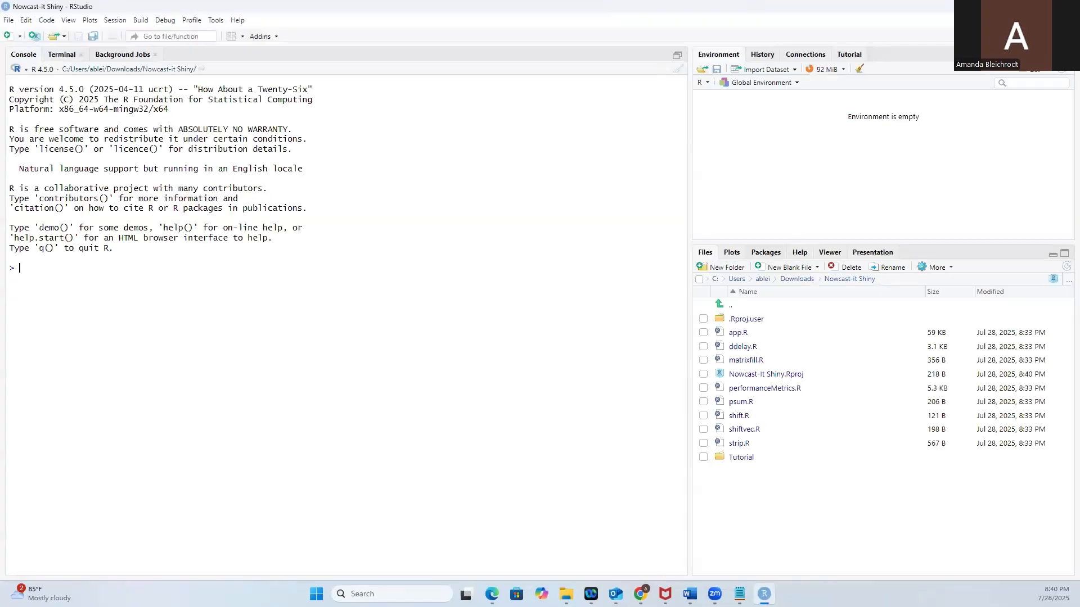
pyautogui.click(512, 291)
# Open the app.R script and run it as a Shiny app in a maximized window.
pyautogui.click(741, 336)
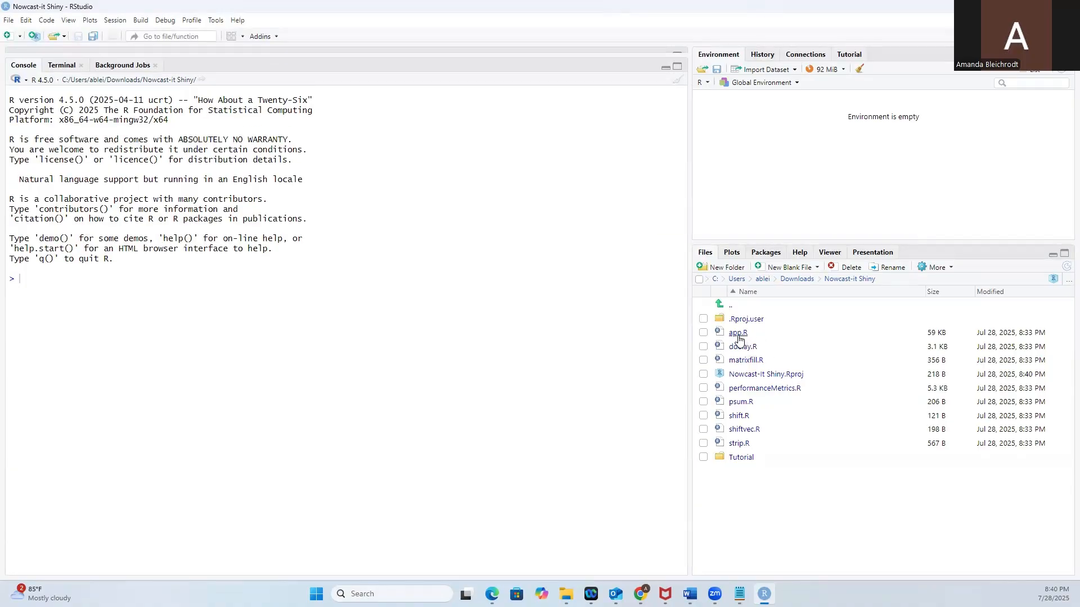
pyautogui.scroll(-20, 447, 257)
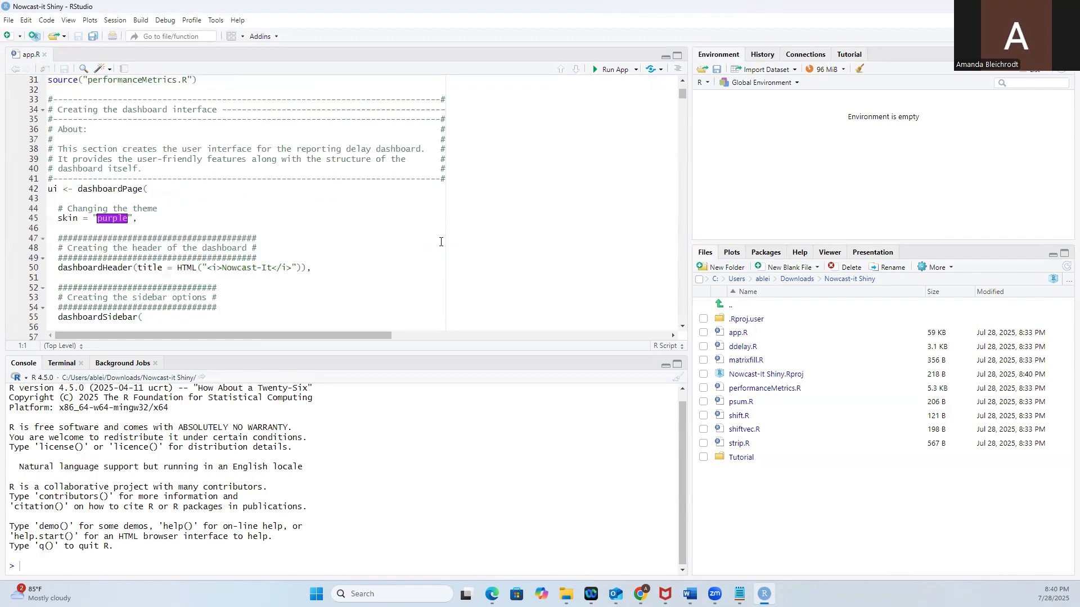
pyautogui.scroll(-19, 440, 245)
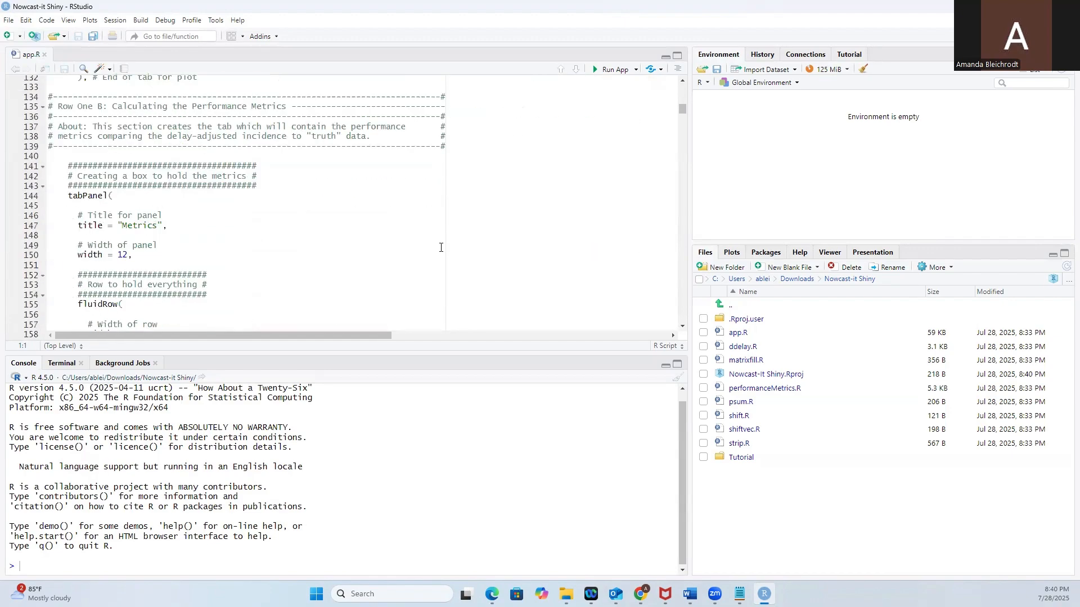
pyautogui.scroll(-7, 440, 248)
pyautogui.scroll(20, 442, 250)
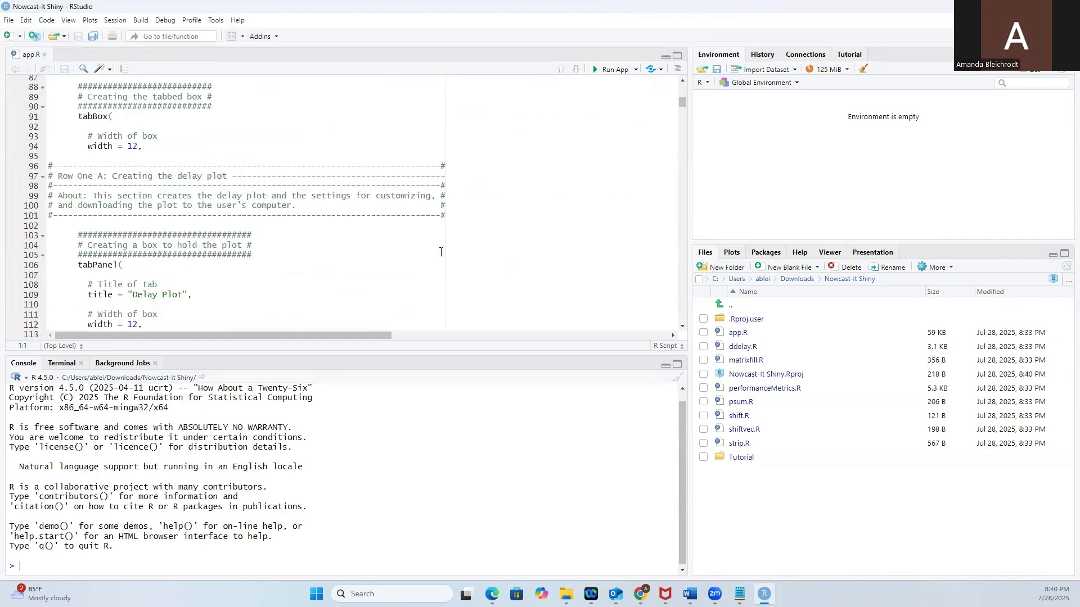
pyautogui.scroll(10, 444, 255)
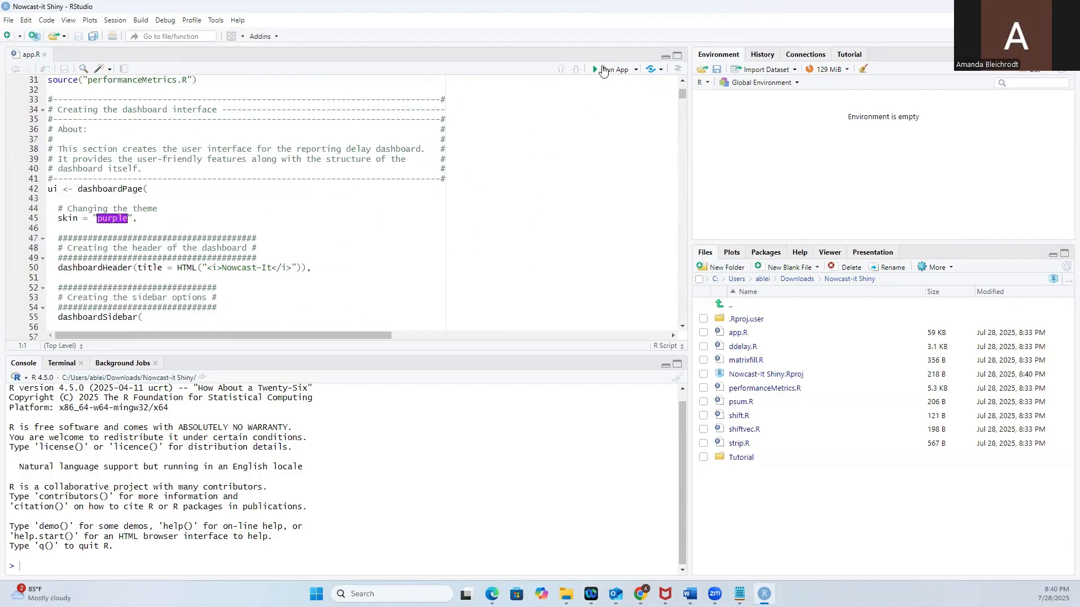
pyautogui.click(607, 71)
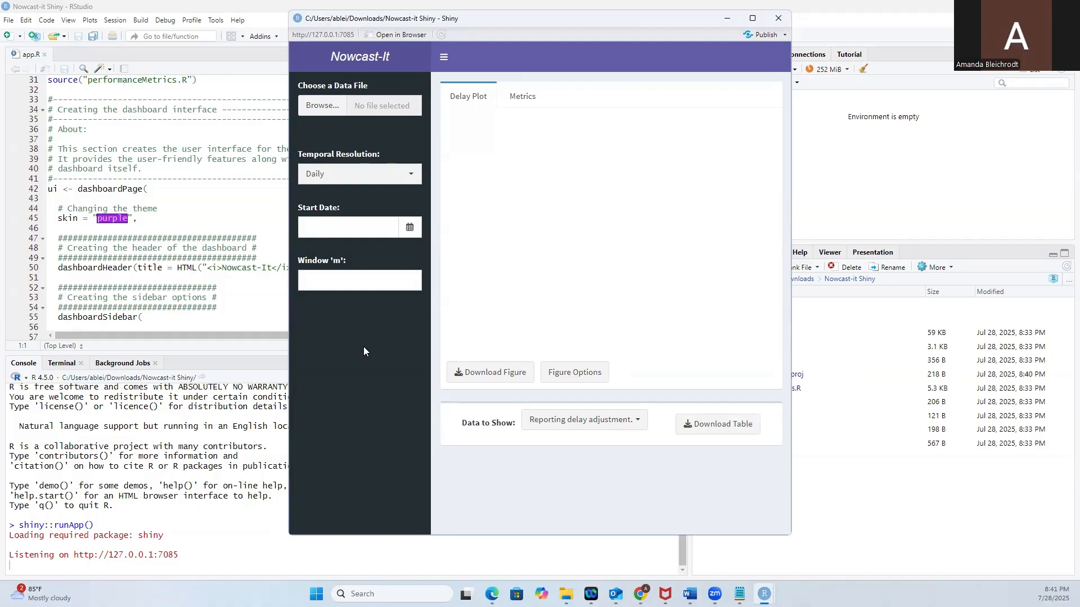
pyautogui.click(752, 18)
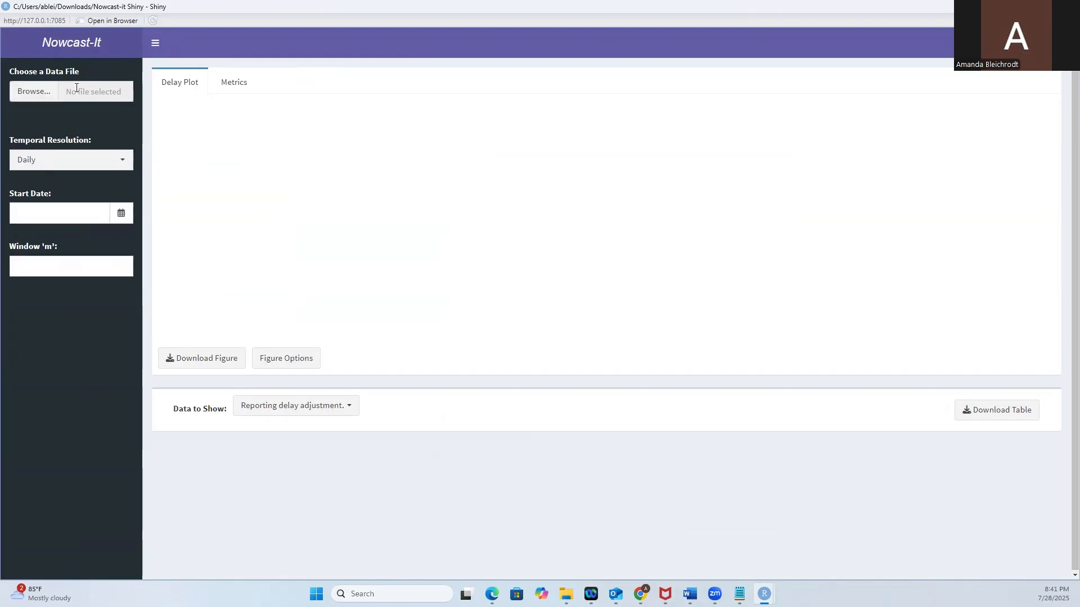
# Load March_3_2019 from the Tutorial folder within Downloads > Nowcast-it Shiny as the app's data file.
pyautogui.click(22, 96)
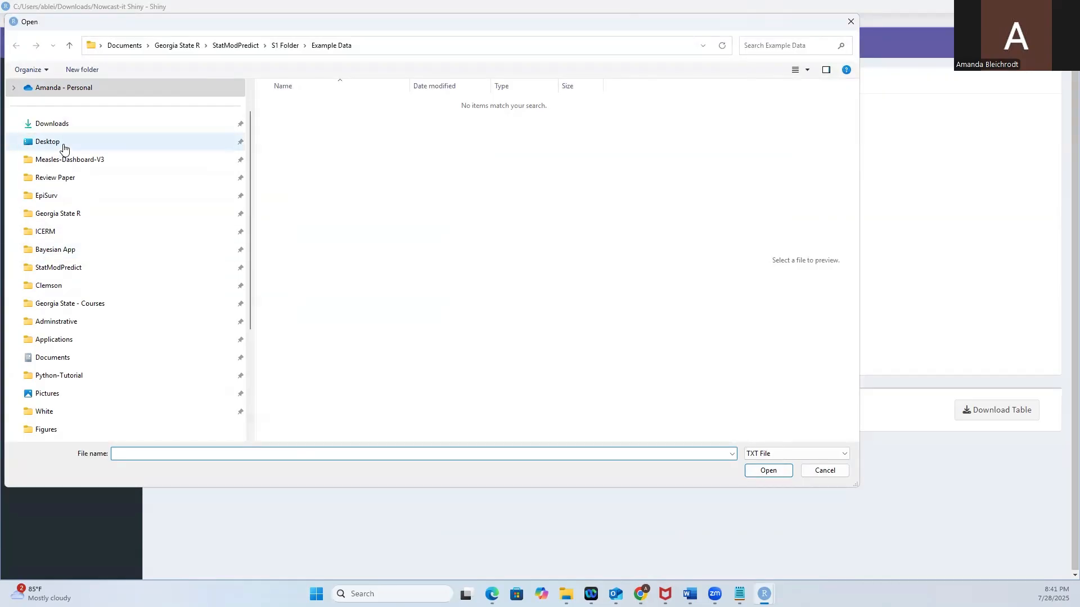
pyautogui.click(65, 125)
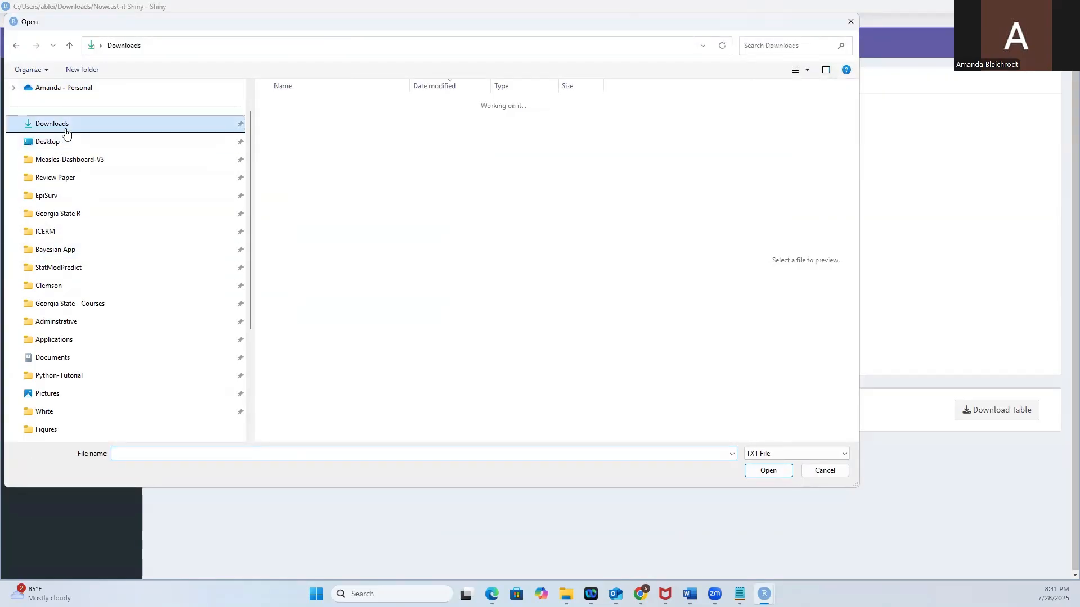
pyautogui.click(310, 120)
pyautogui.click(309, 119)
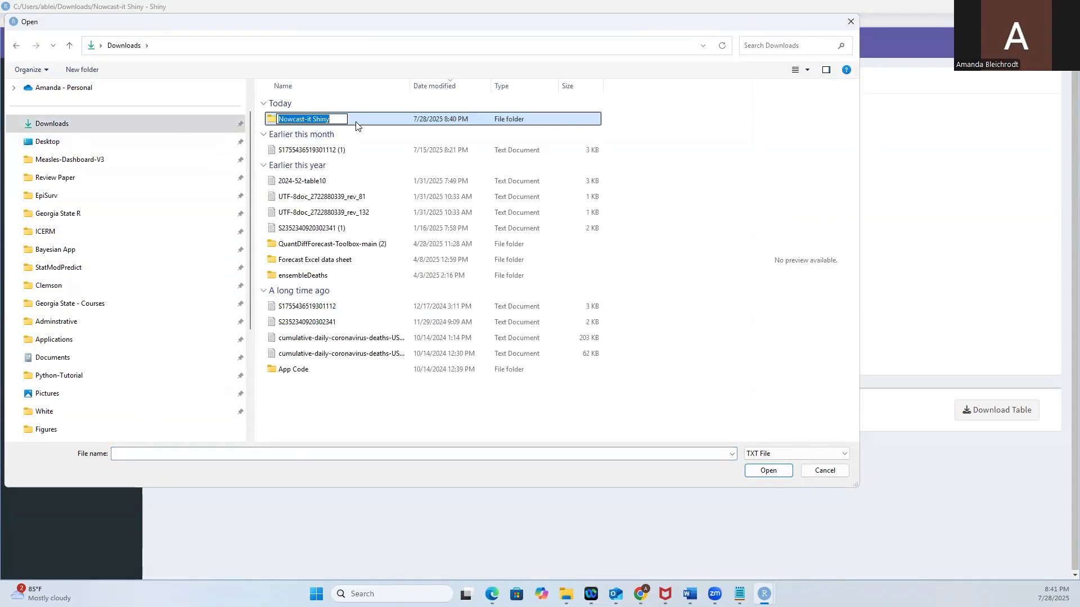
pyautogui.doubleClick(355, 123)
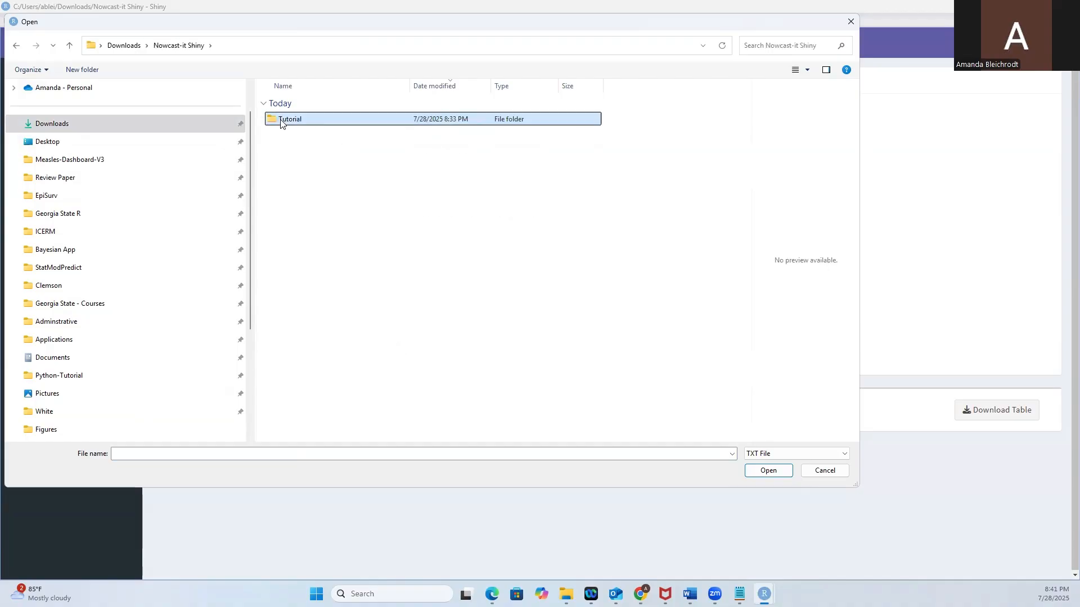
pyautogui.doubleClick(286, 120)
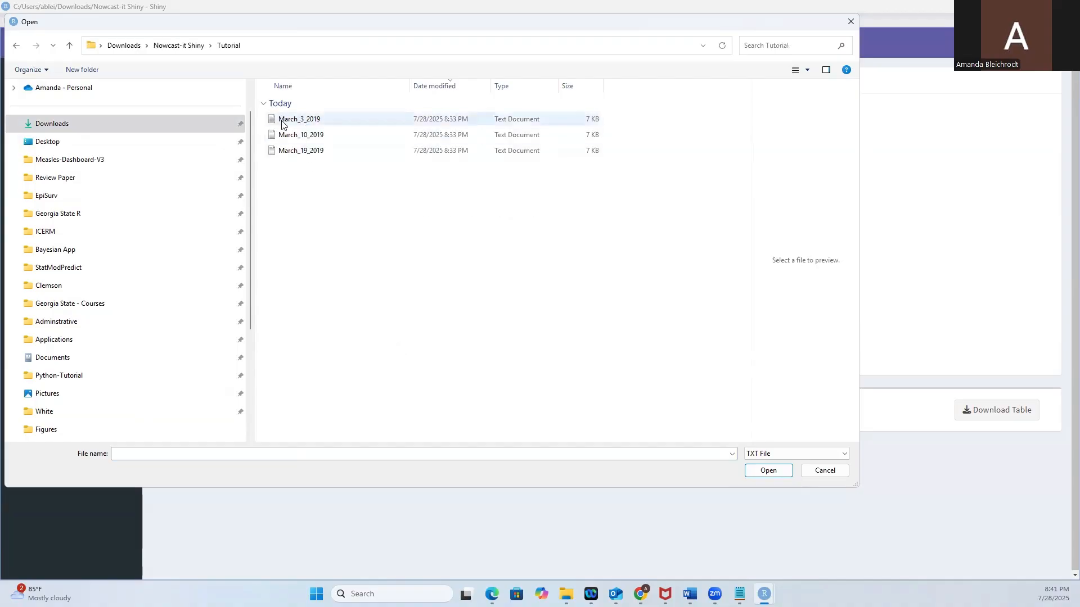
pyautogui.click(320, 121)
pyautogui.doubleClick(336, 120)
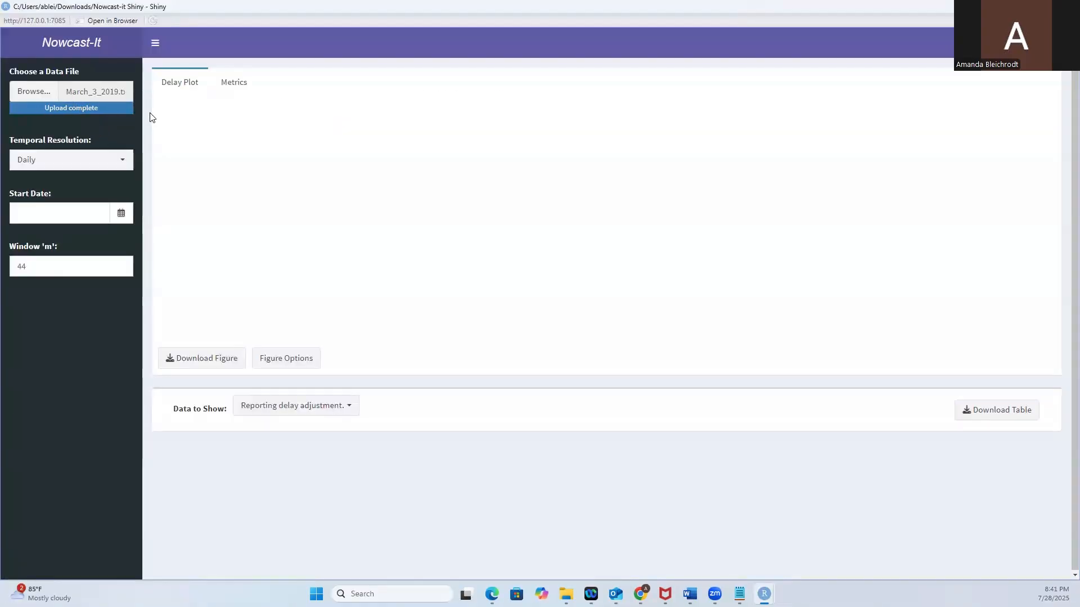
# Configure the delay adjustment with Weekly temporal resolution, a start date of 2018-05-13 and a window 'm' of 7.
pyautogui.click(46, 158)
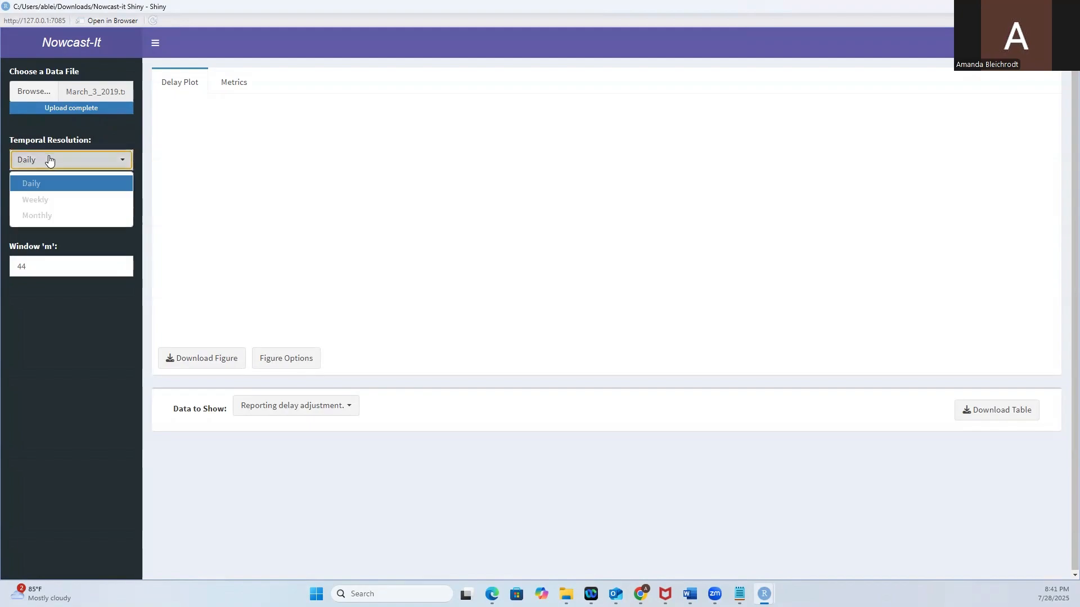
pyautogui.click(51, 202)
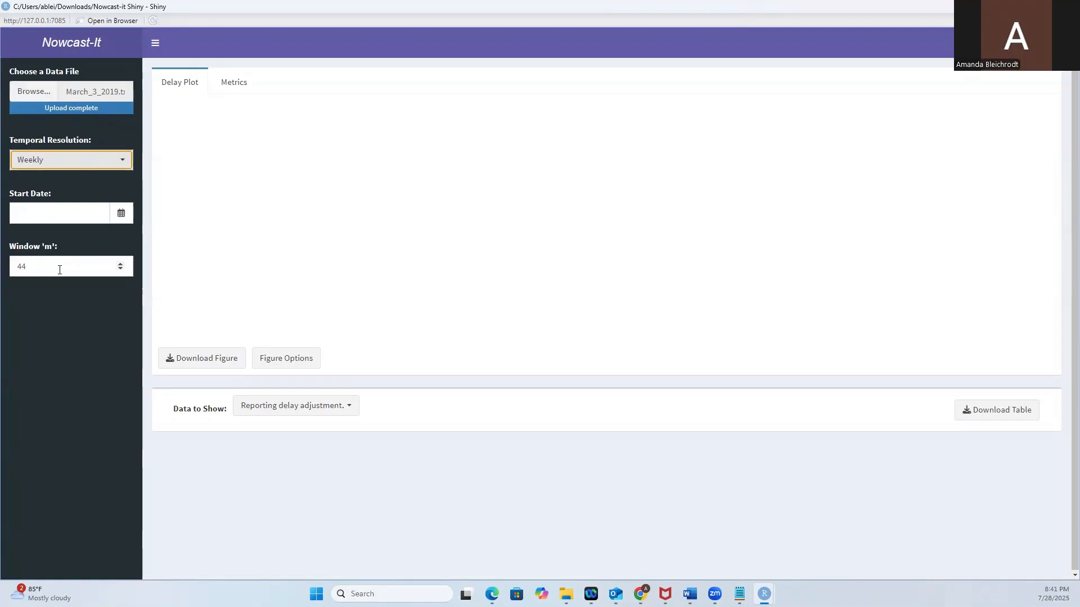
pyautogui.click(121, 216)
pyautogui.click(80, 212)
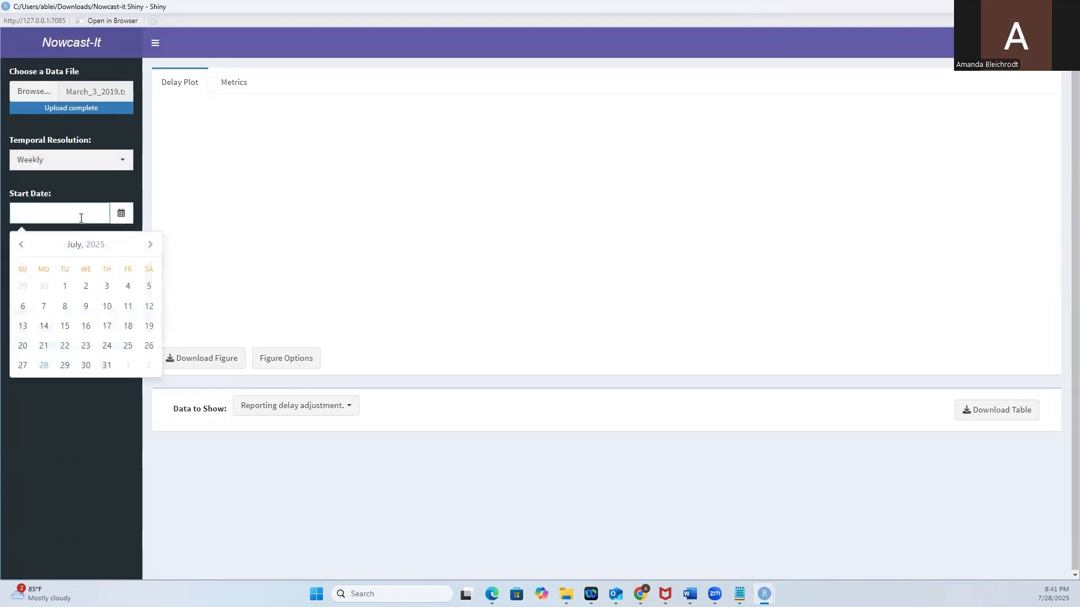
pyautogui.click(82, 244)
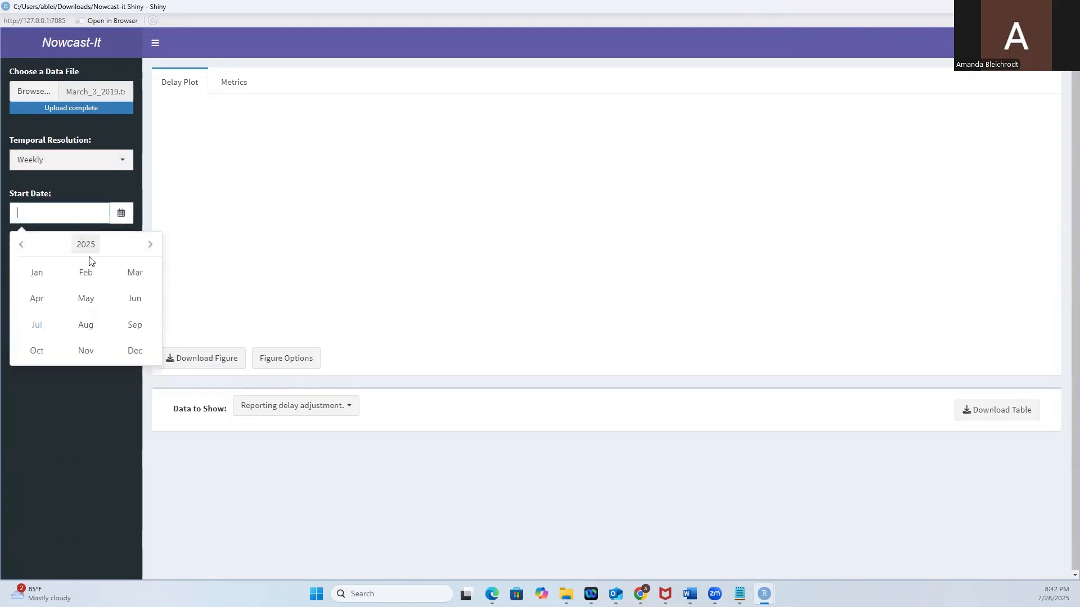
pyautogui.click(85, 245)
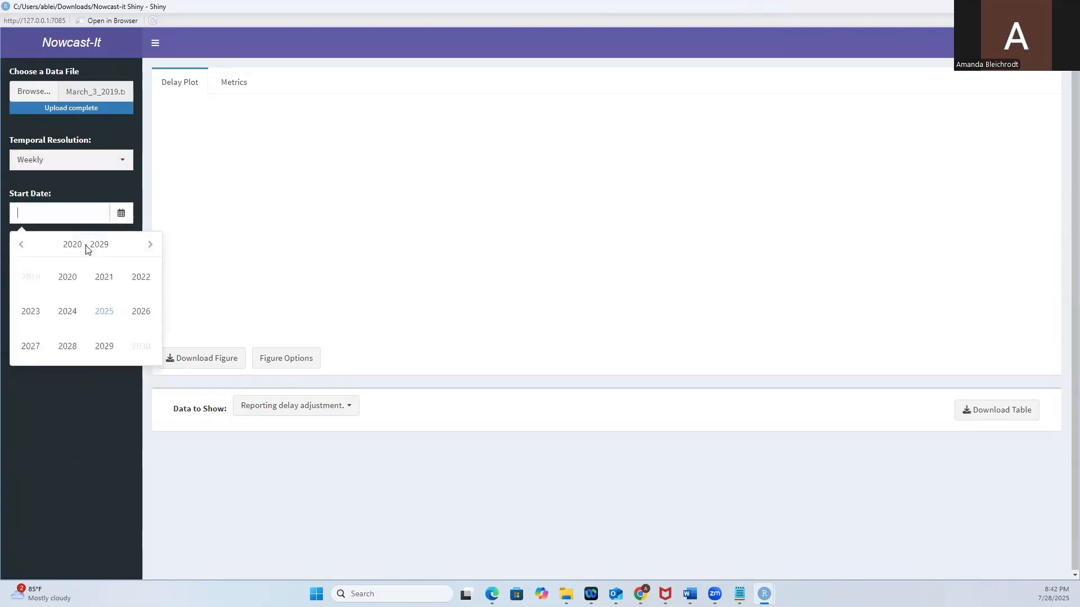
pyautogui.click(20, 245)
pyautogui.click(64, 347)
pyautogui.click(82, 300)
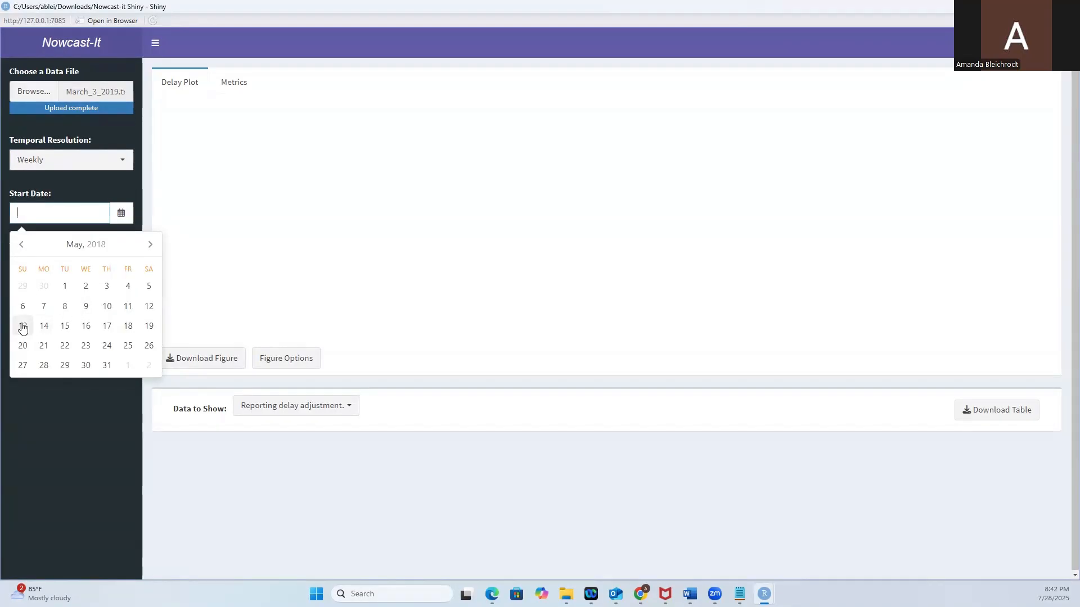
pyautogui.click(23, 329)
pyautogui.click(26, 444)
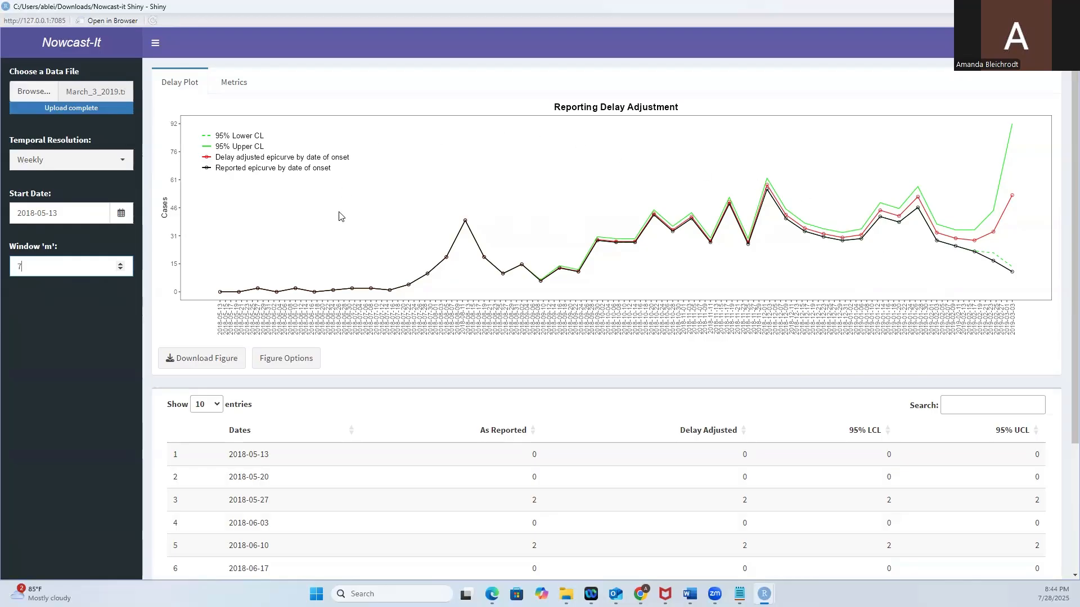
# Examine the reporting delay adjustment plot alongside the table of reported cases, delay-adjusted cases and 95% confidence limits.
pyautogui.scroll(-3, 581, 306)
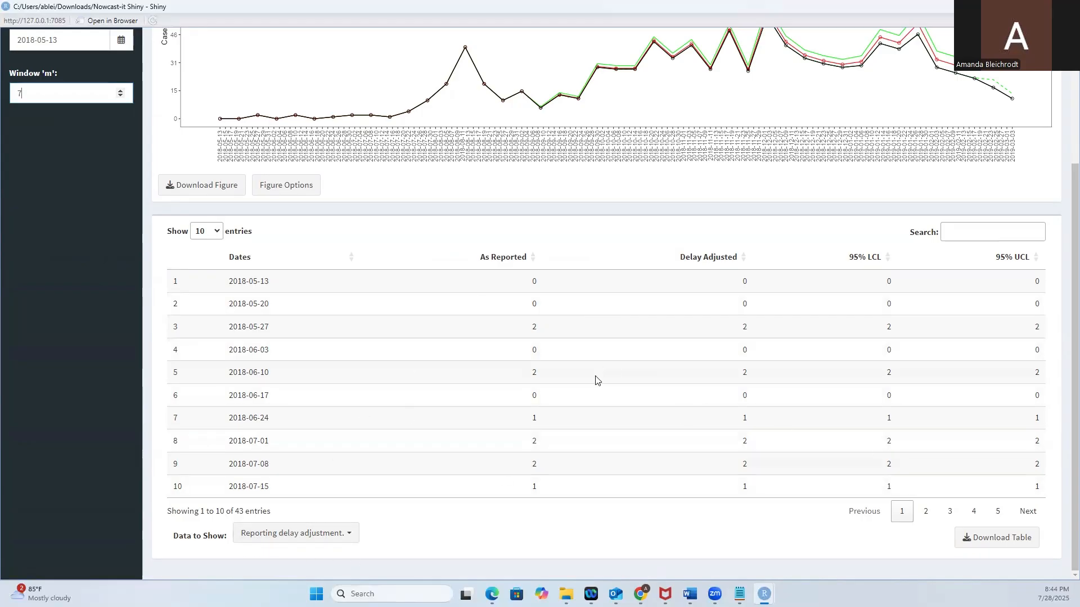
pyautogui.scroll(3, 540, 376)
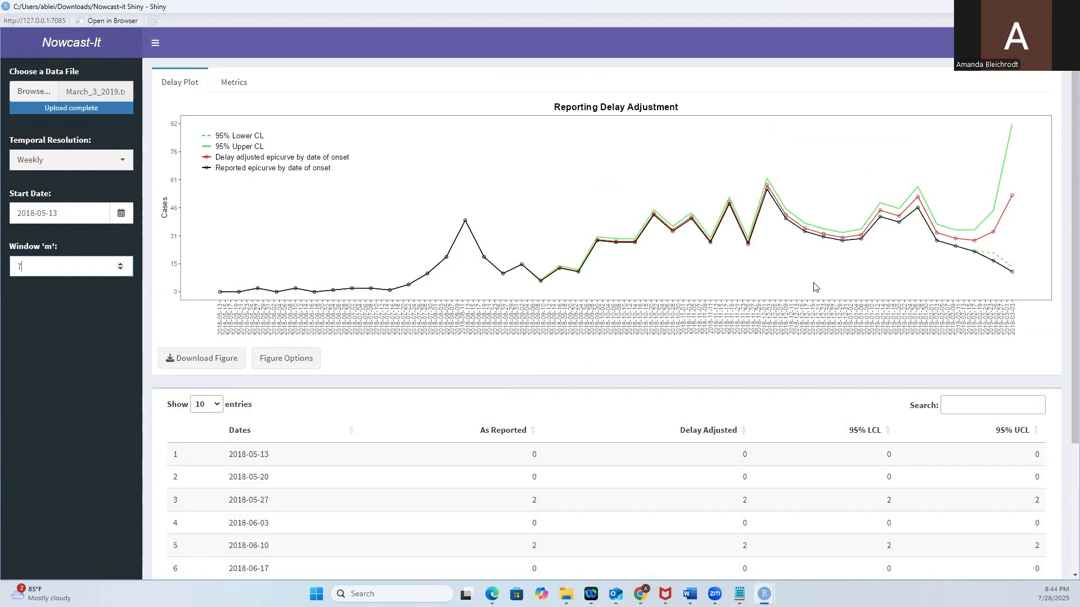
pyautogui.scroll(-2, 665, 345)
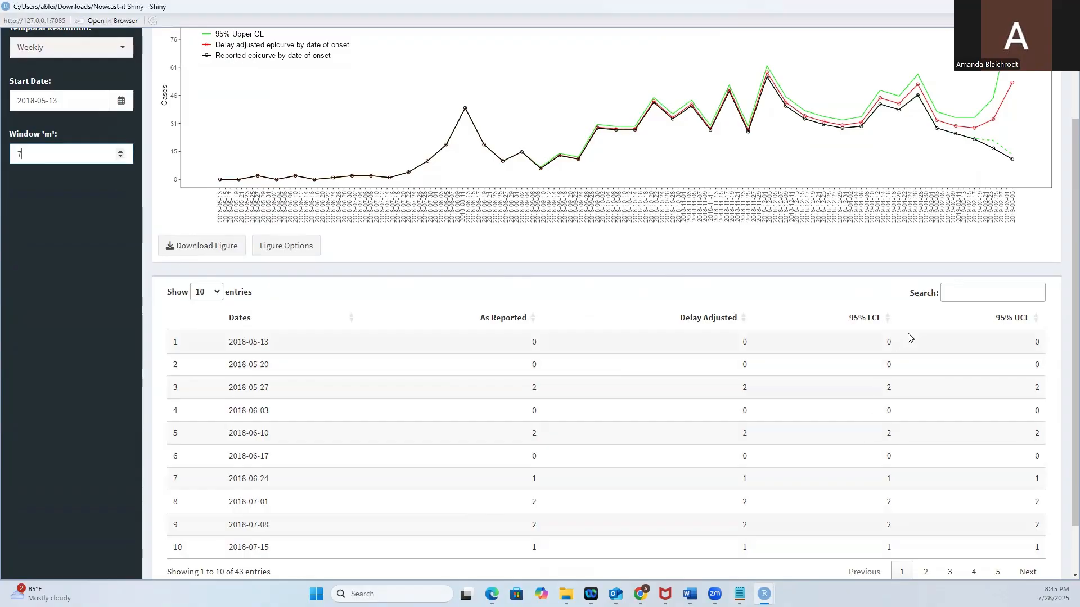
pyautogui.scroll(2, 872, 270)
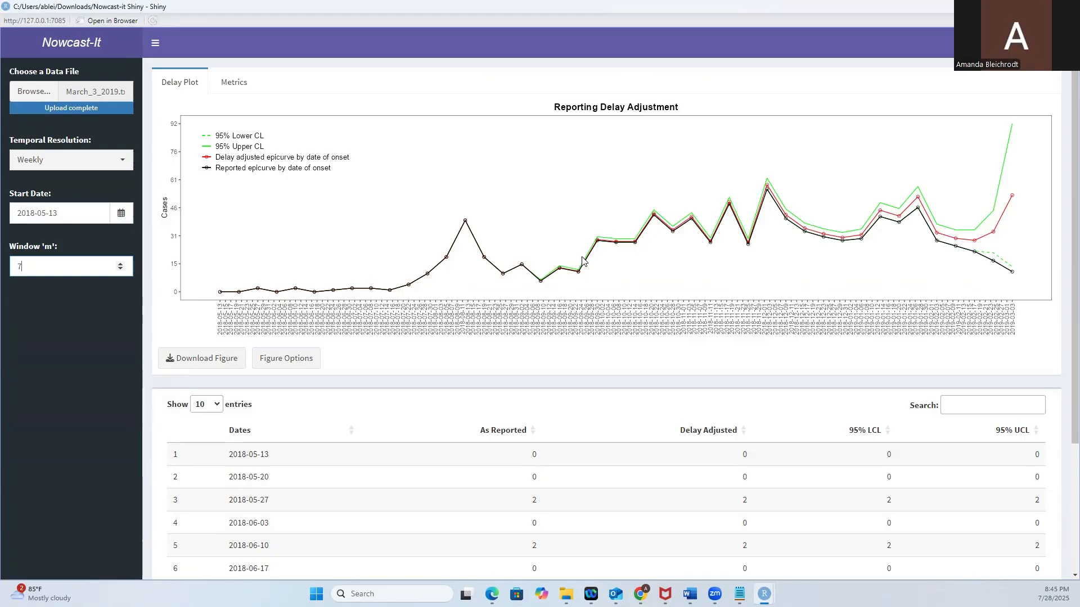
pyautogui.scroll(-3, 426, 286)
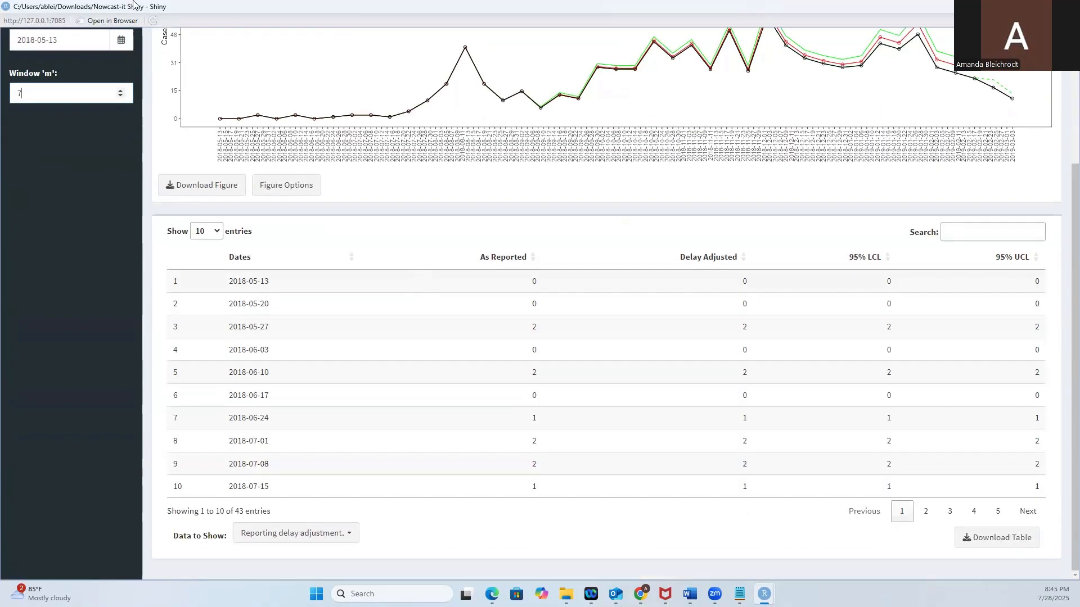
pyautogui.scroll(3, 253, 112)
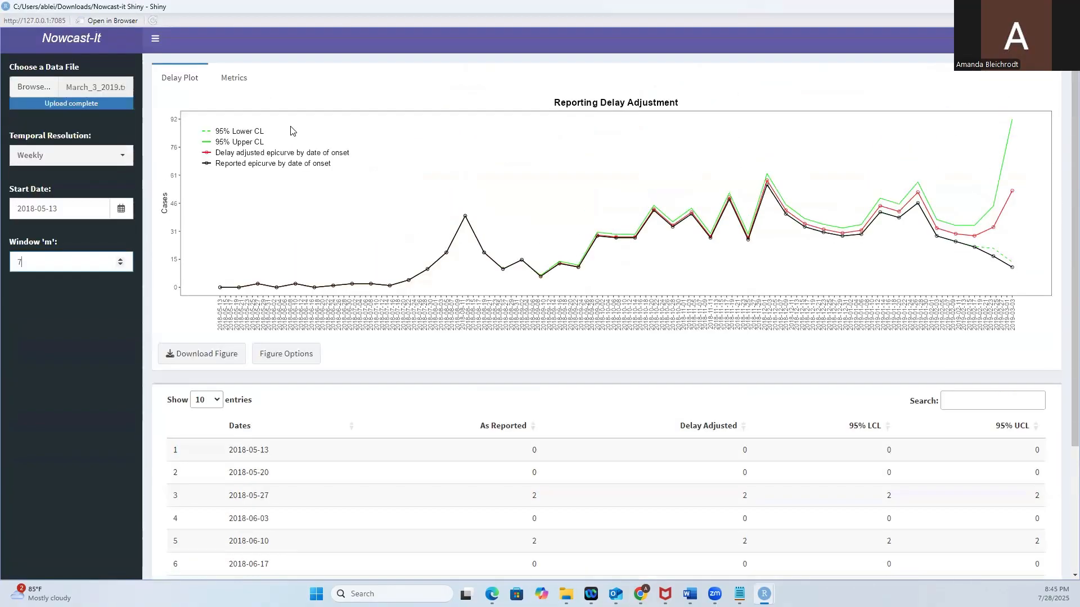
# Review the figure options for axes, title and legend, and colors, plus the figure download specifications, closing both dialogs without changes.
pyautogui.click(289, 360)
pyautogui.click(429, 106)
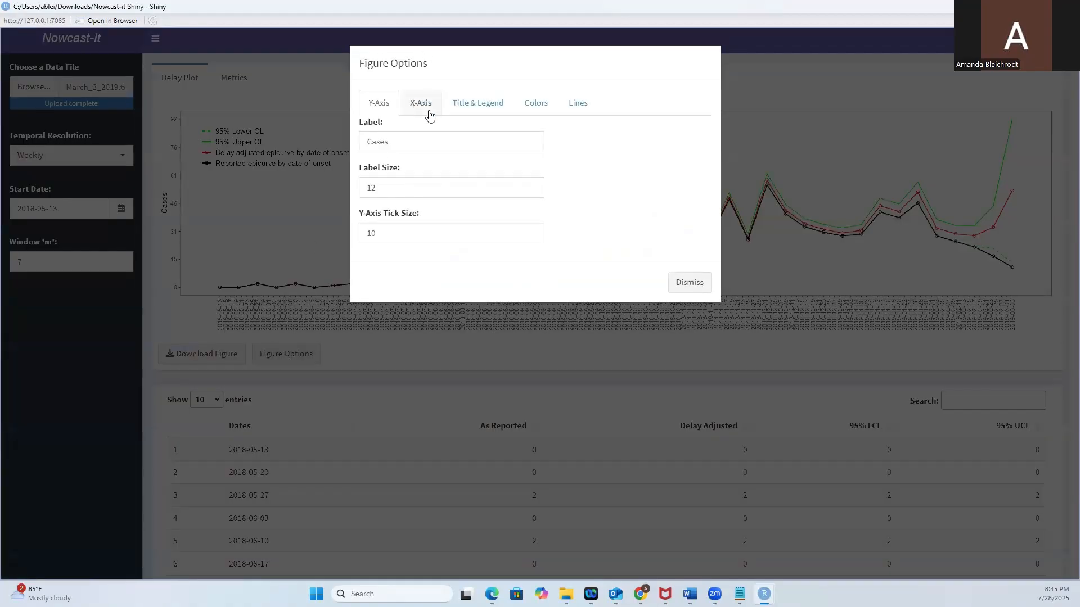
pyautogui.click(471, 108)
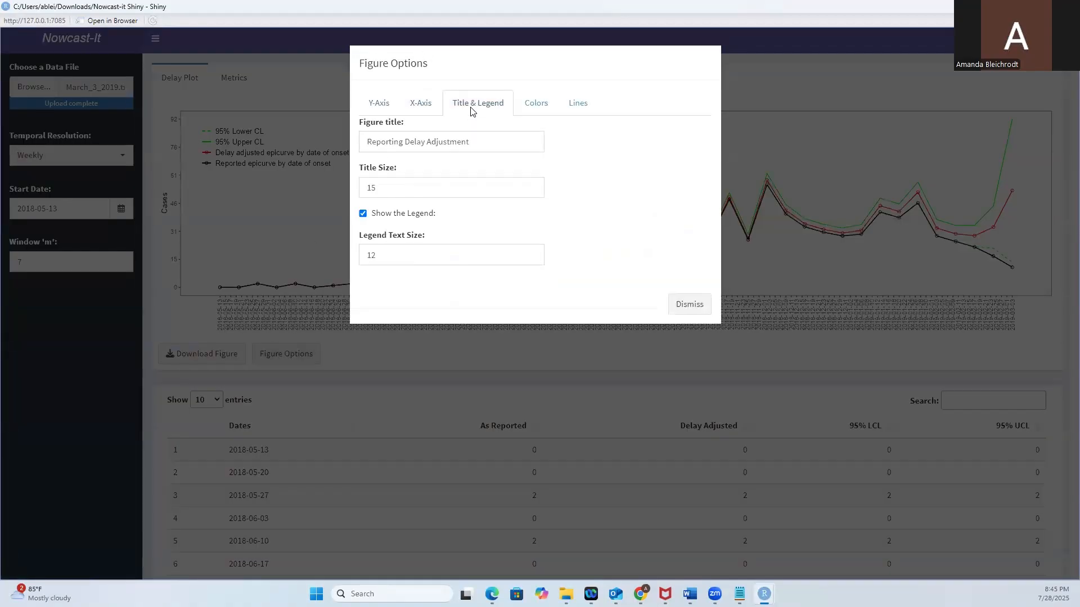
pyautogui.click(539, 111)
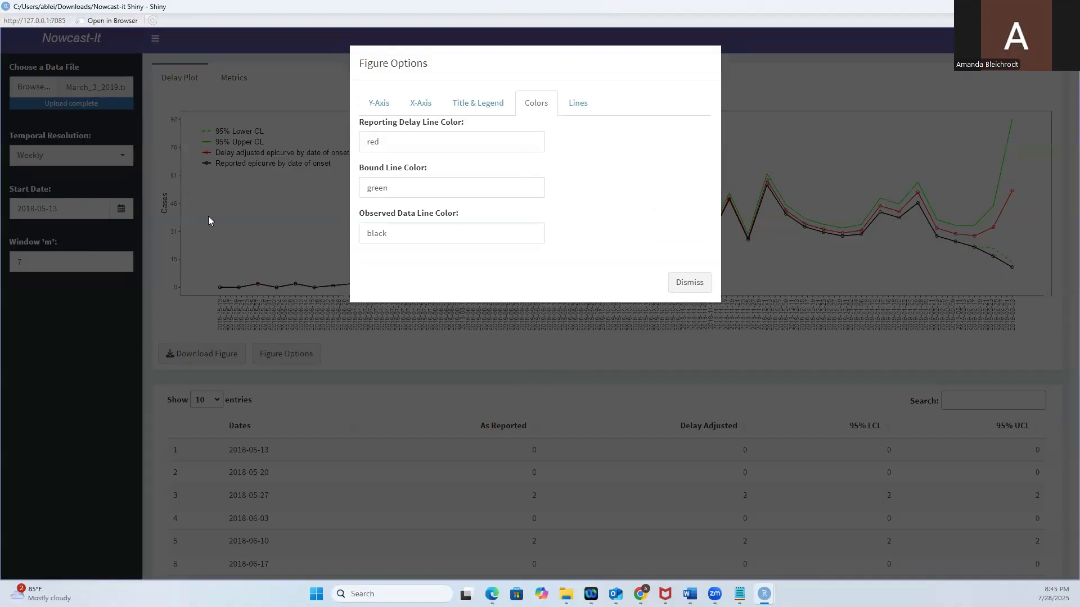
pyautogui.click(690, 283)
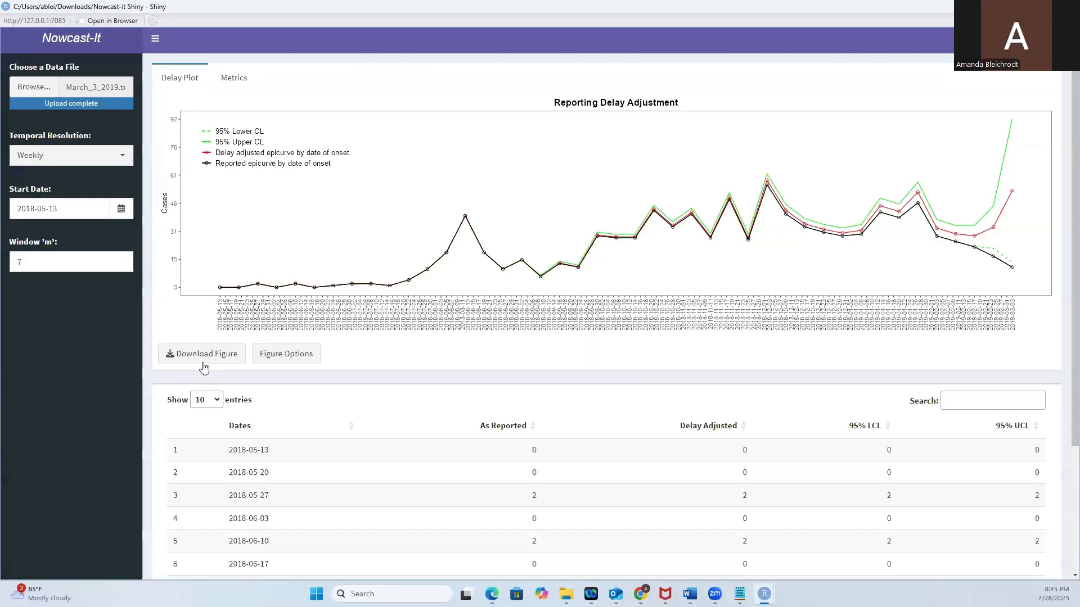
pyautogui.click(204, 360)
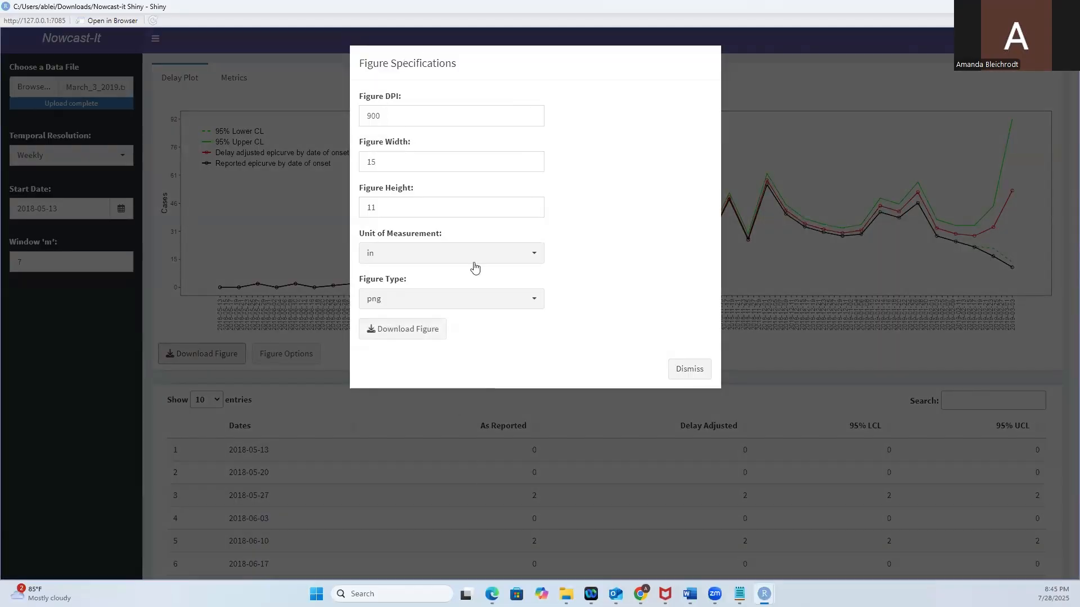
pyautogui.click(689, 373)
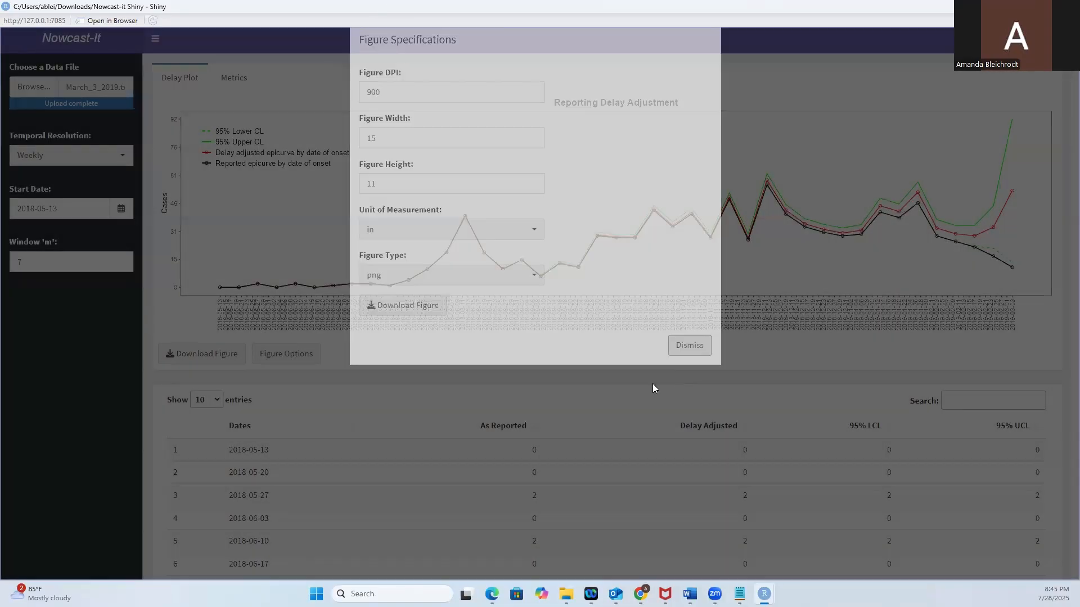
# Change the data shown in the table below the plot to Matrix for probabilities.
pyautogui.scroll(-3, 550, 360)
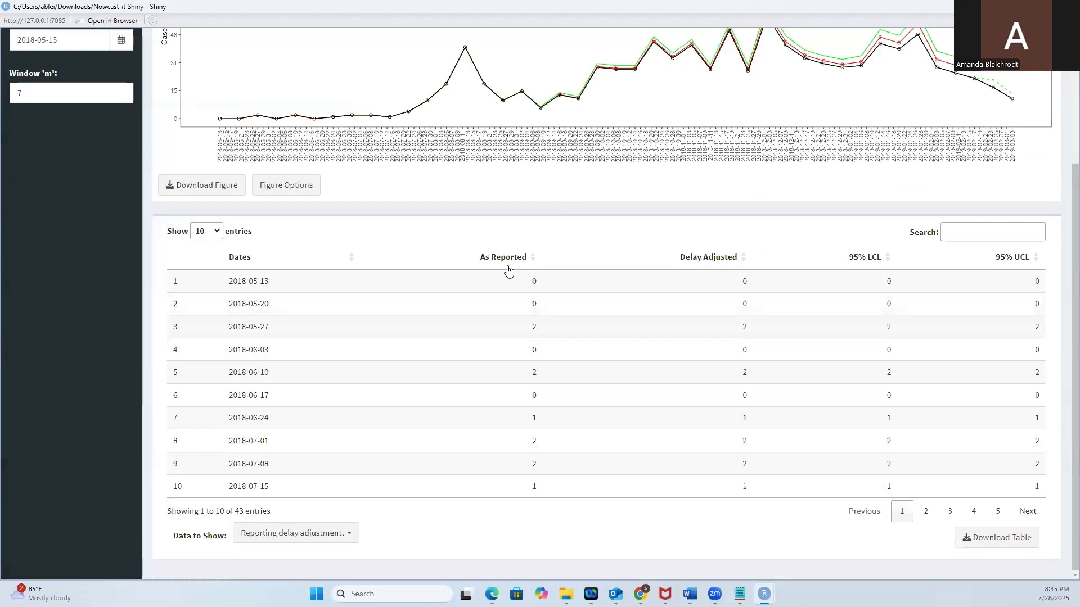
pyautogui.click(349, 537)
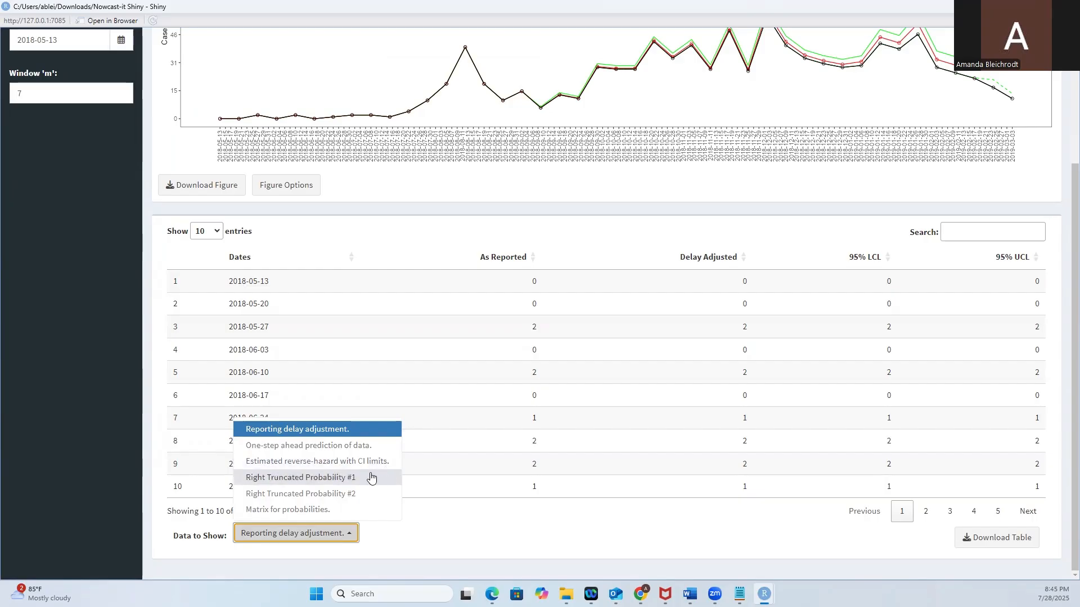
pyautogui.click(344, 510)
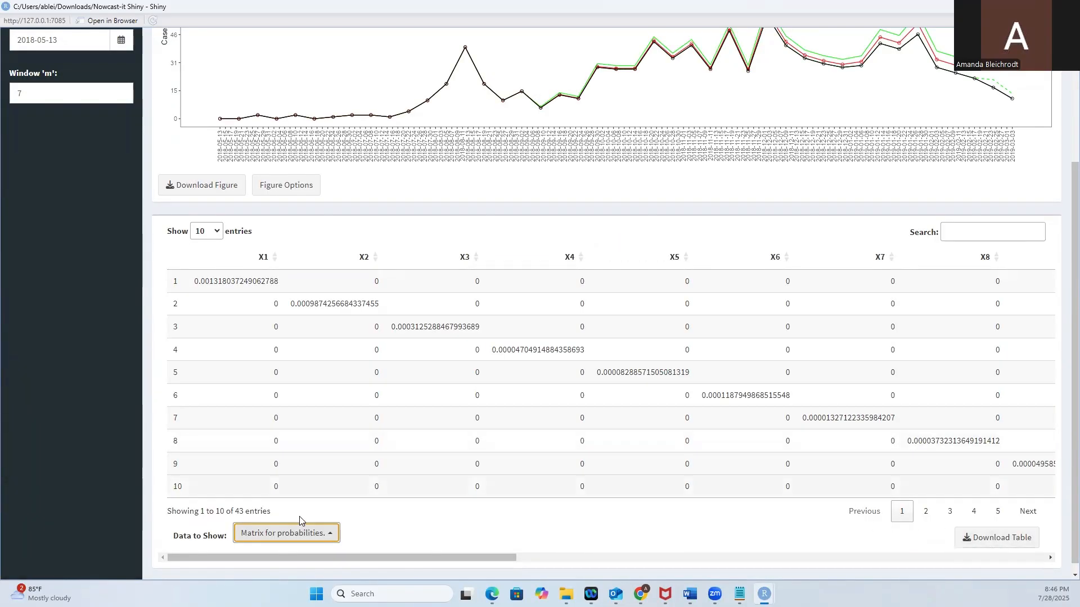
# Start downloading the probability matrix table as a CSV file, but cancel the save.
pyautogui.click(995, 545)
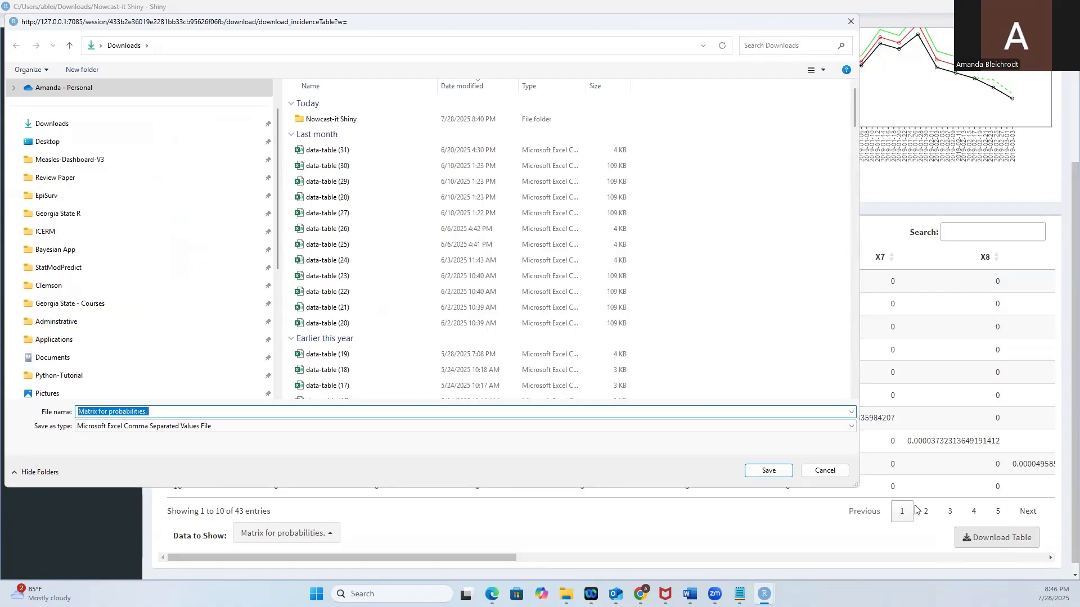
pyautogui.click(825, 471)
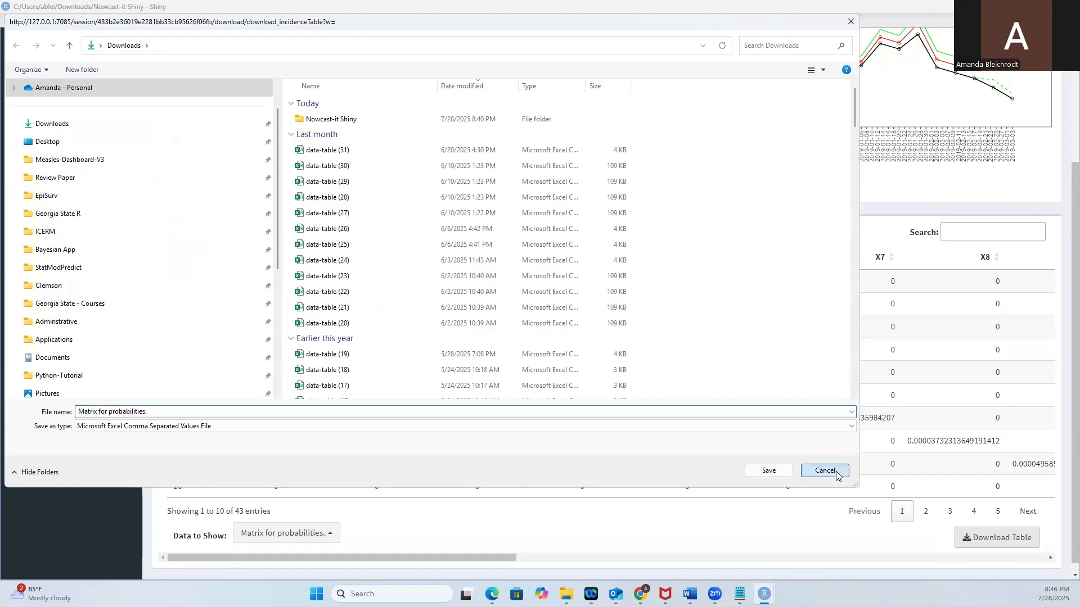
# Show the app's metrics view, and switch to File Explorer to open the Tutorial folder in Nowcast-it Shiny.
pyautogui.scroll(3, 345, 289)
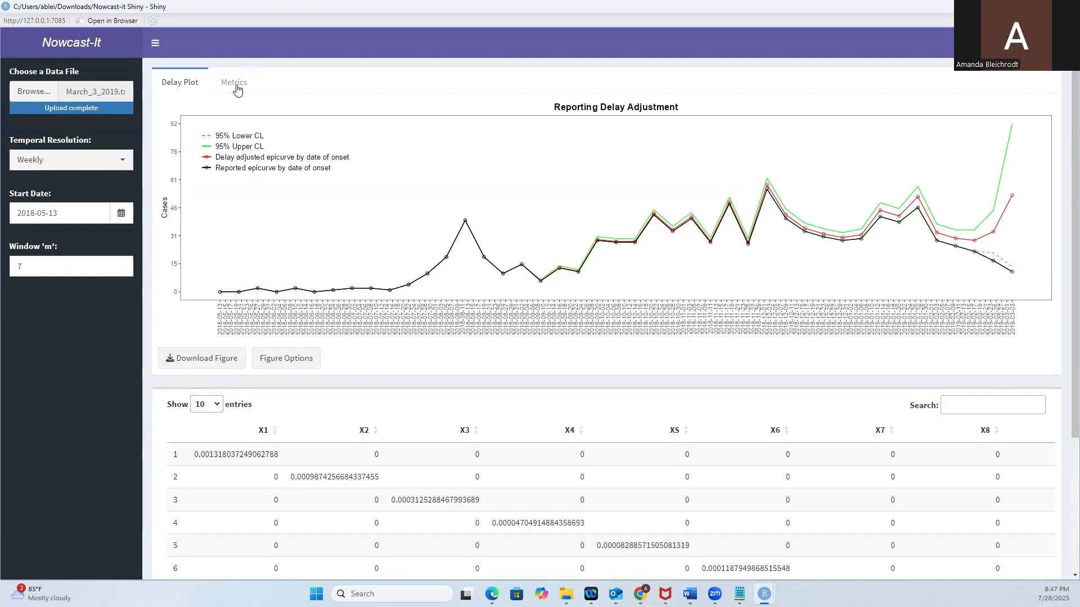
pyautogui.click(235, 84)
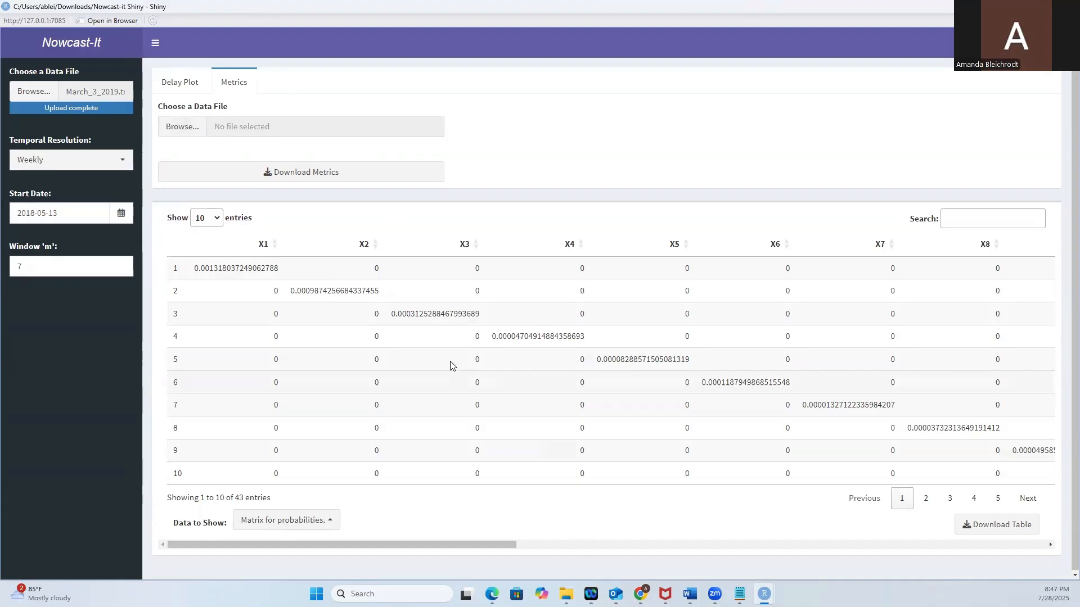
pyautogui.click(566, 593)
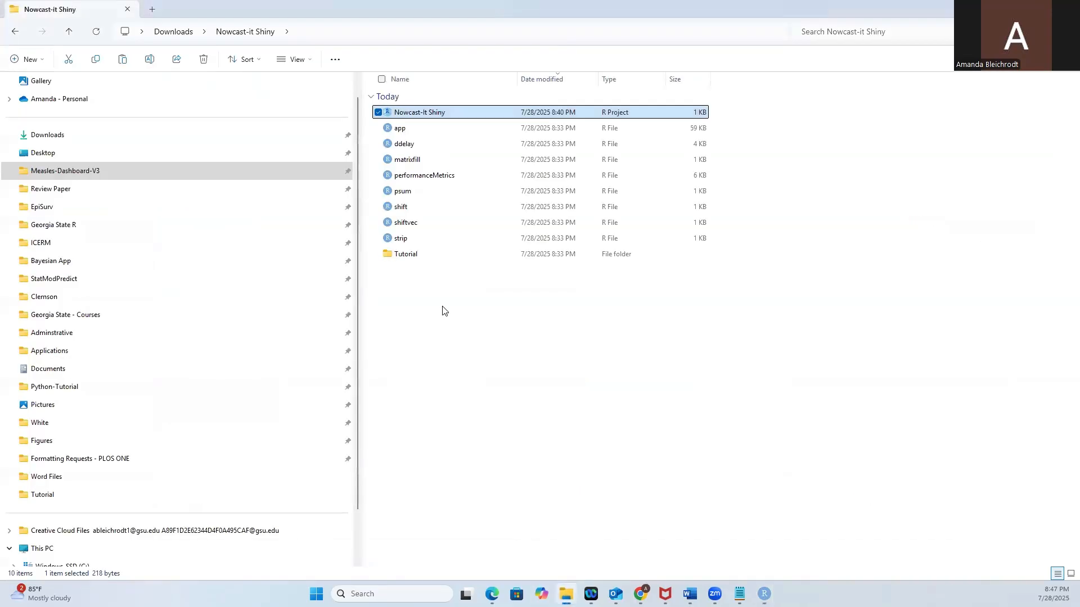
pyautogui.click(403, 255)
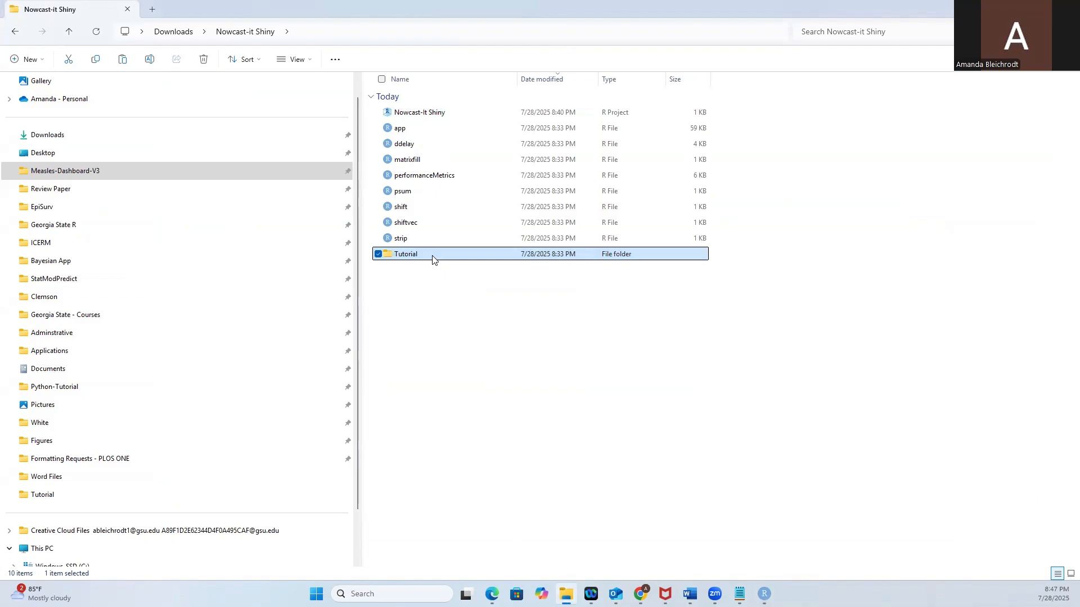
pyautogui.doubleClick(419, 256)
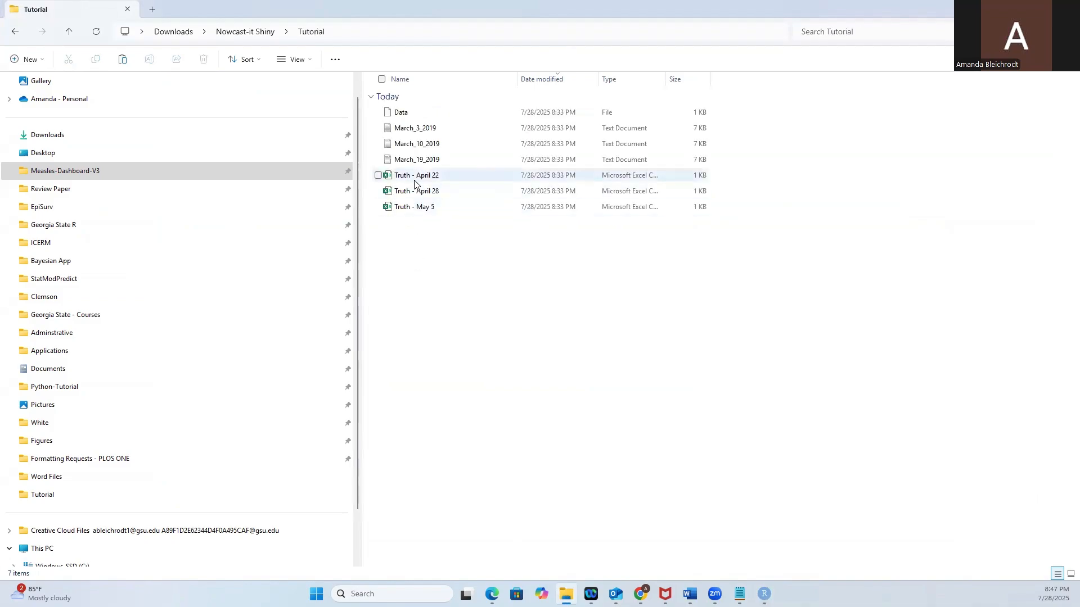
# Open Truth - April 22 in Excel, examine how its data column is laid out, and close the file.
pyautogui.click(433, 178)
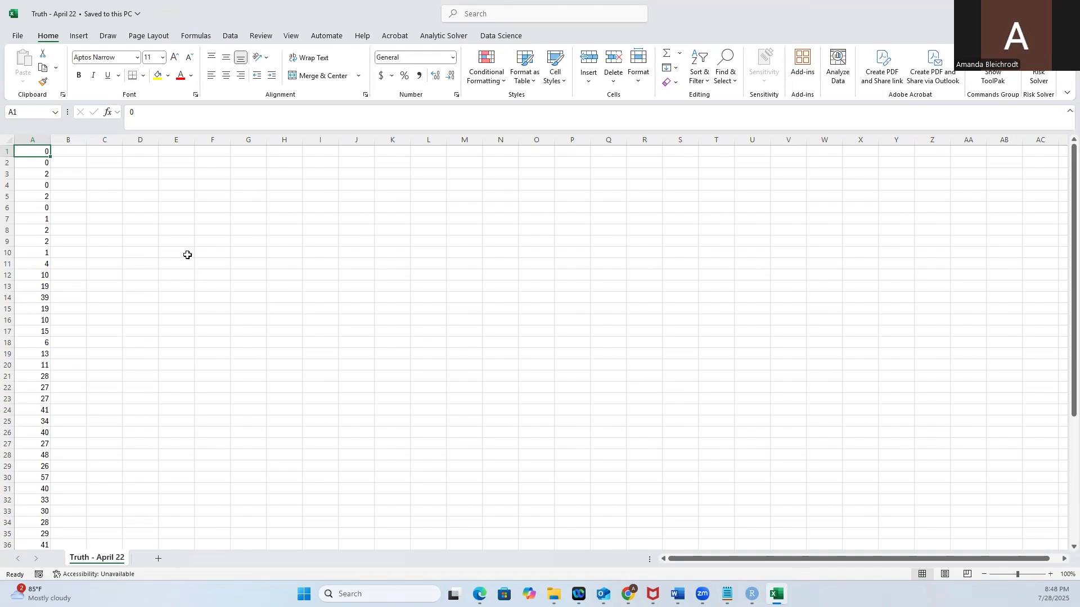
pyautogui.scroll(-7, 217, 330)
pyautogui.scroll(7, 209, 327)
pyautogui.click(1066, 11)
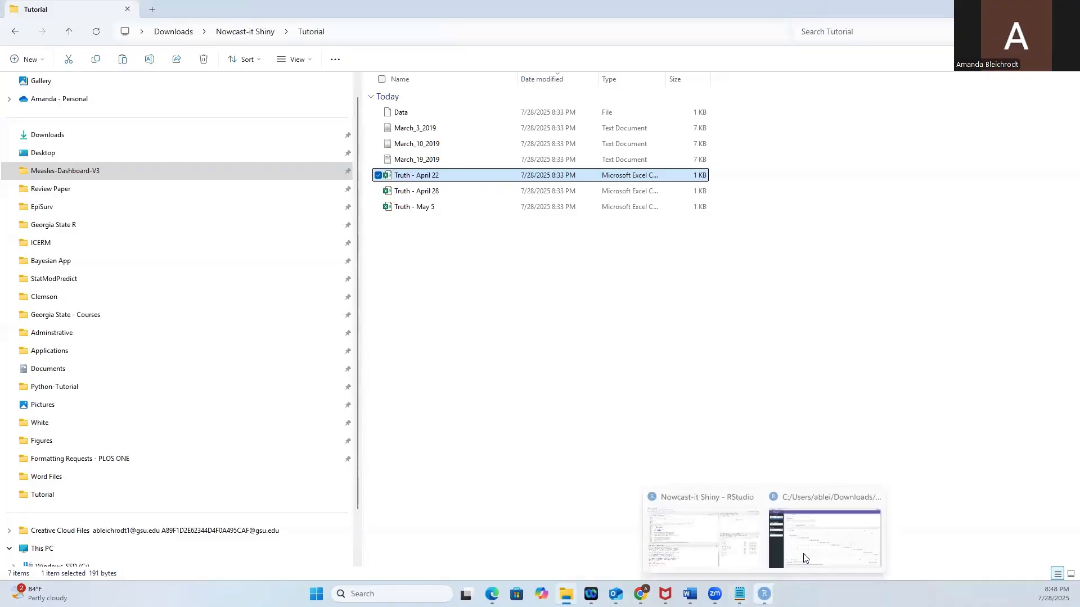
# Switch back to the running Nowcast-It Shiny app and load Truth - April 22 as the data file for the metrics.
pyautogui.click(814, 543)
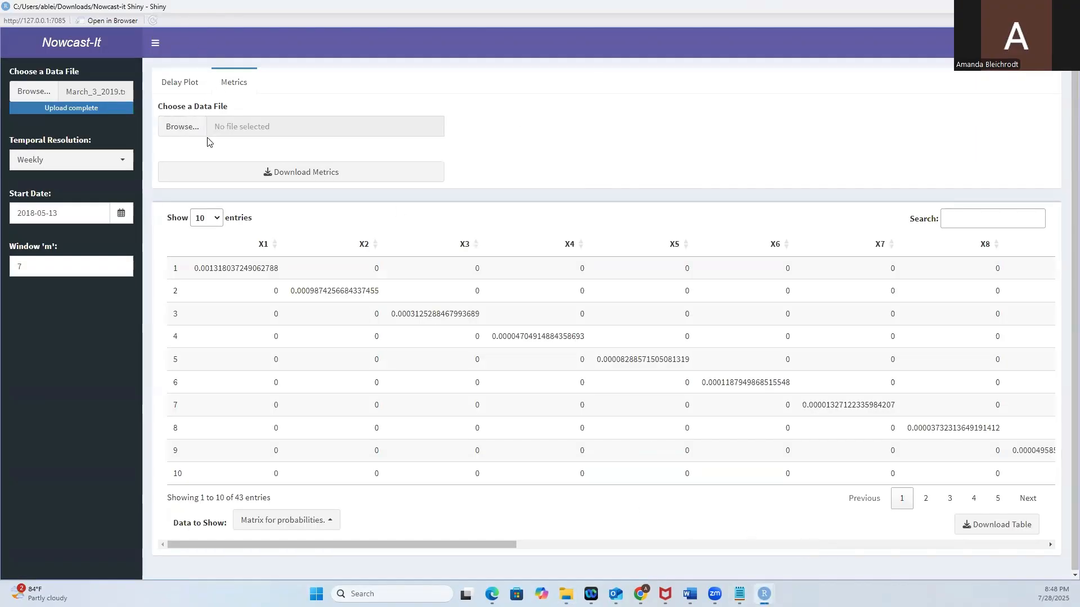
pyautogui.click(180, 129)
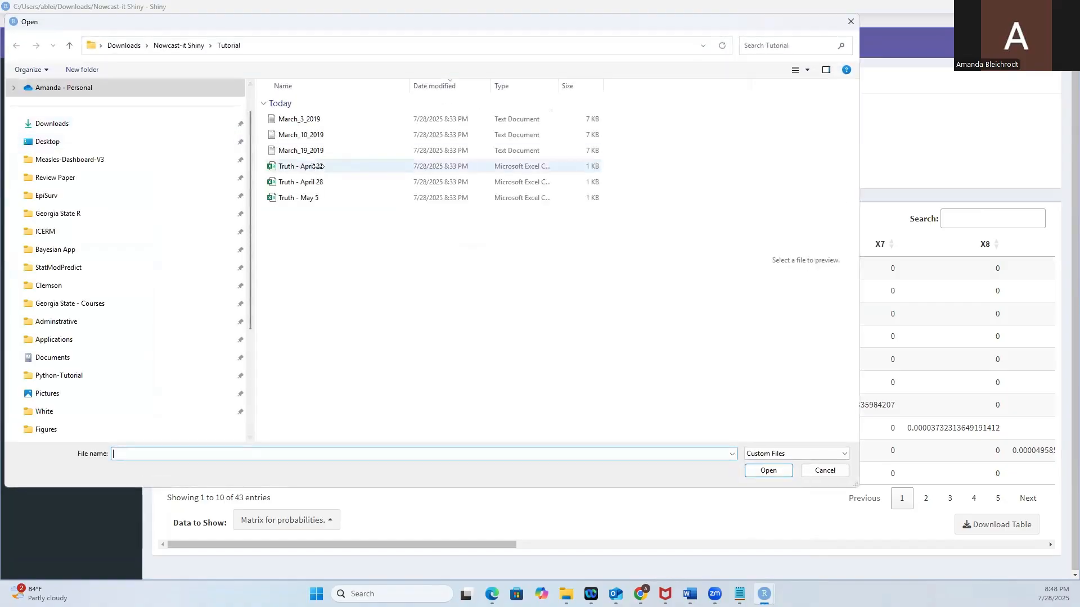
pyautogui.click(350, 167)
pyautogui.doubleClick(350, 166)
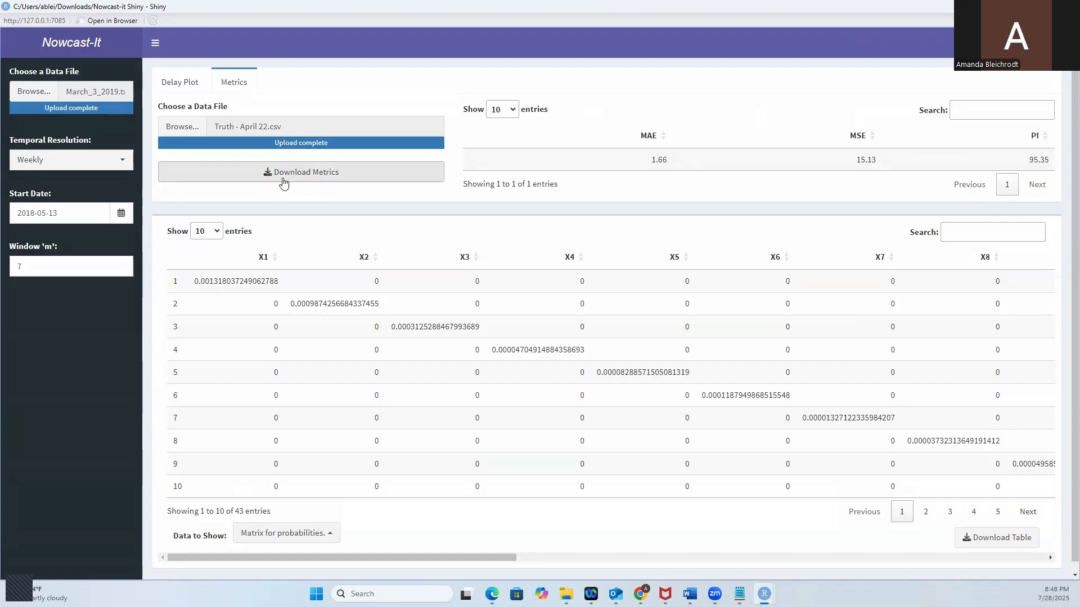
# Start downloading the performance metrics as a CSV file, but cancel the save.
pyautogui.click(323, 183)
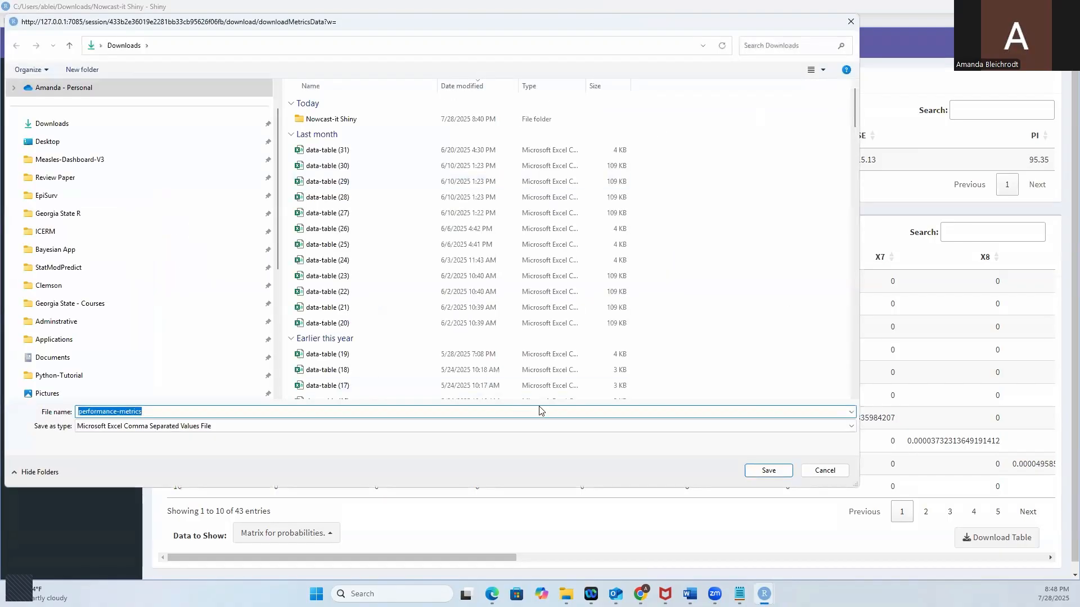
pyautogui.click(825, 470)
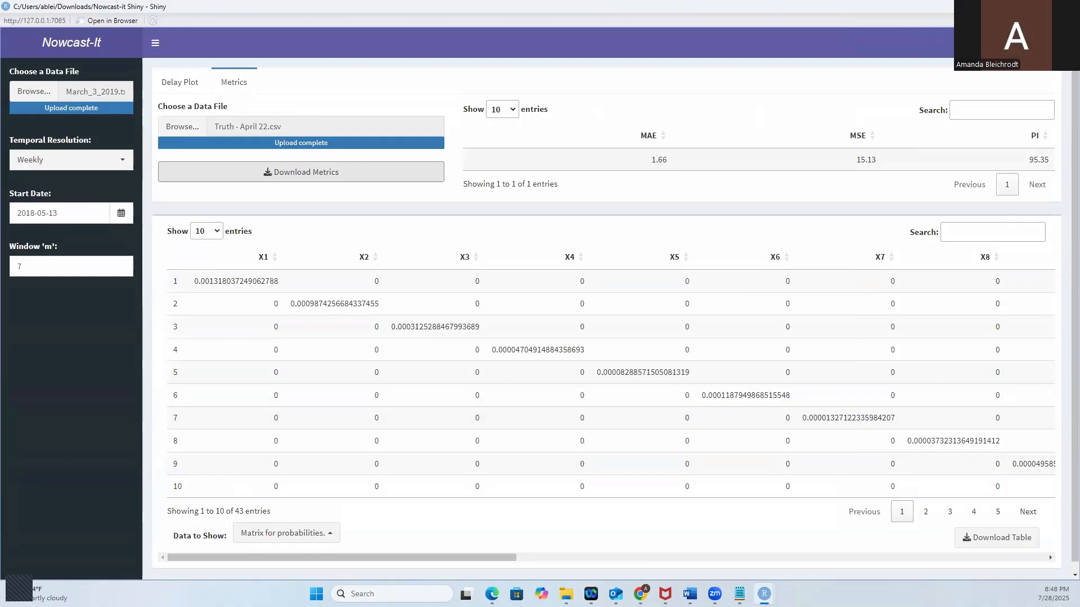